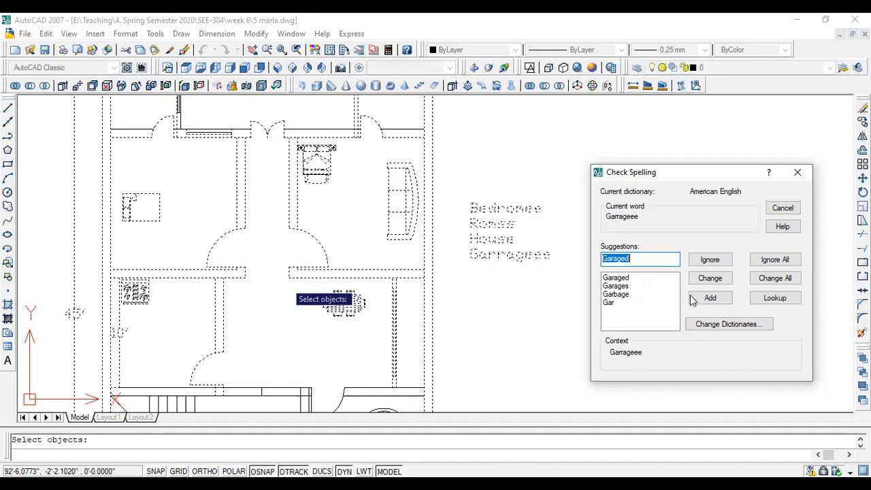
Replace the misspelled word "Garrageee" with "Garages" and finish the spelling check
click(629, 279)
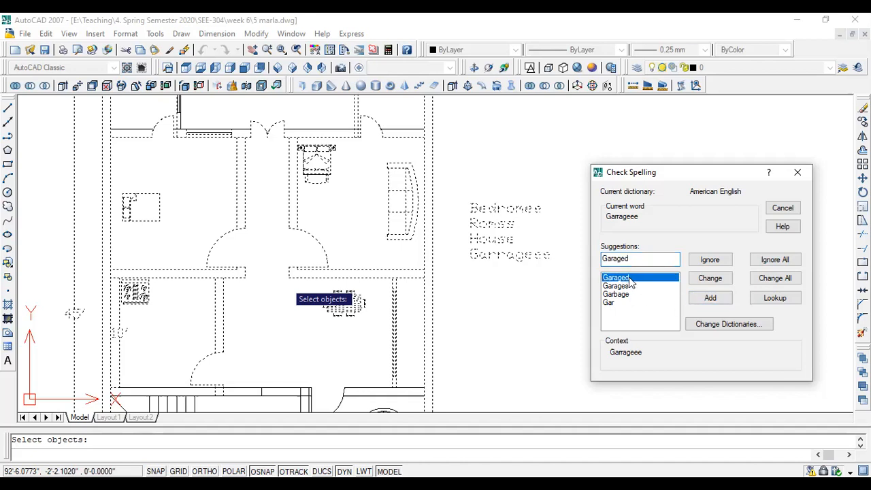
click(632, 287)
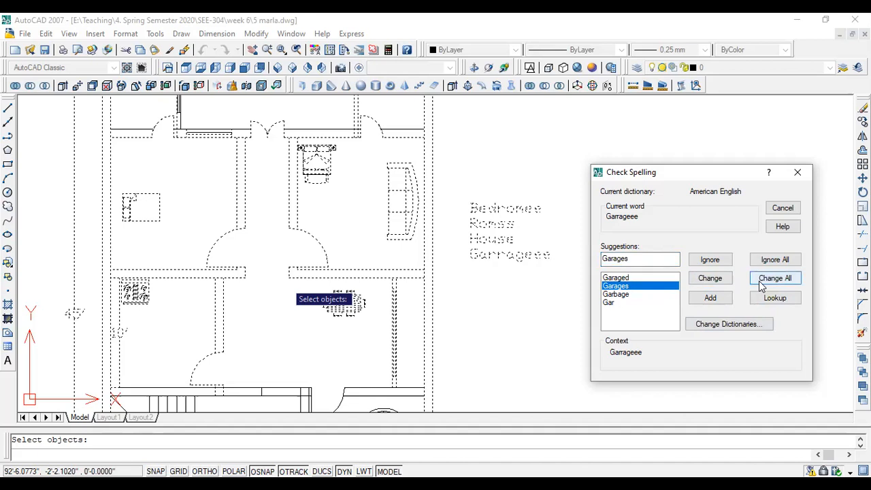
click(710, 278)
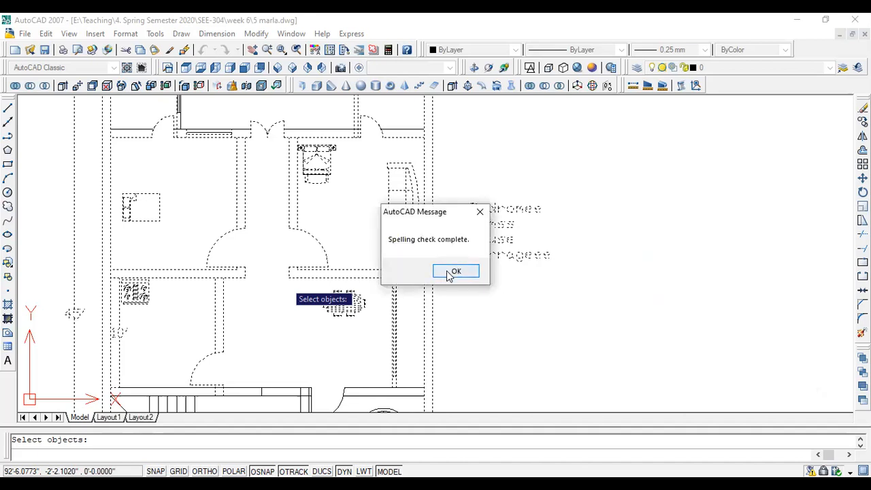
click(454, 271)
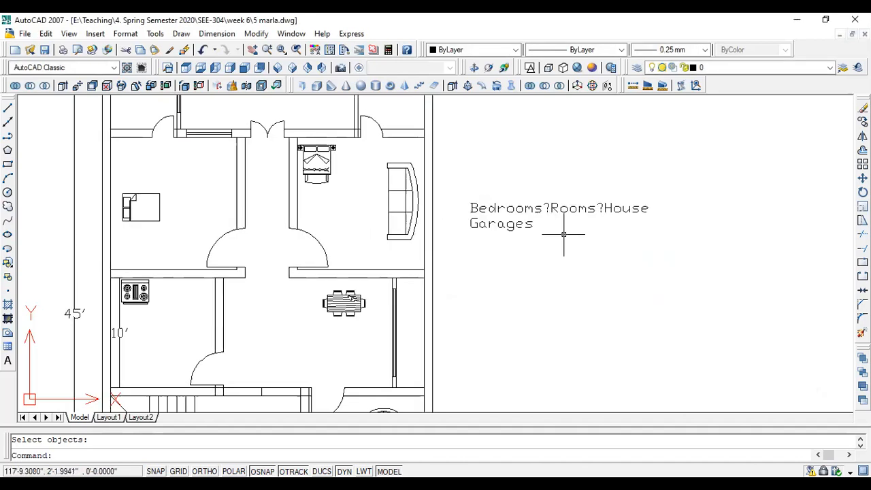
Try to recheck the spelling of the corrected room list, and undo the last spelling corrections
click(515, 211)
key(Escape)
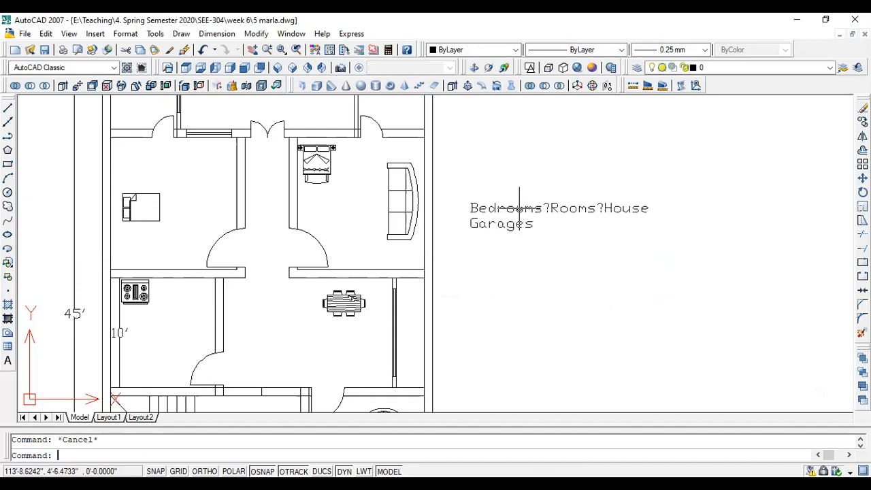
double_click(519, 207)
text(spell)
key(Return)
click(704, 170)
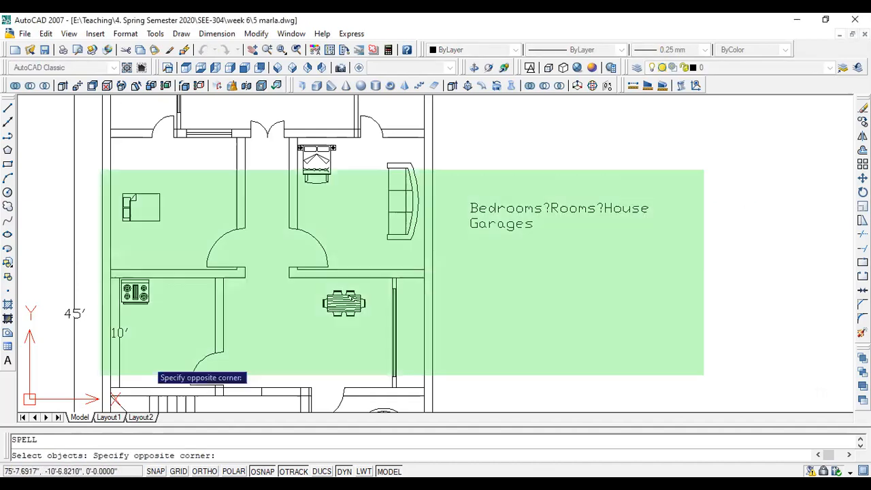
click(50, 385)
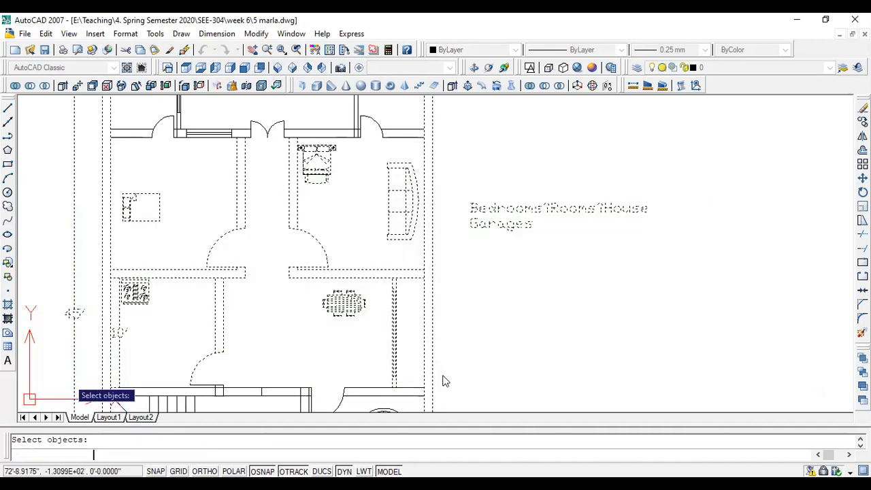
key(Return)
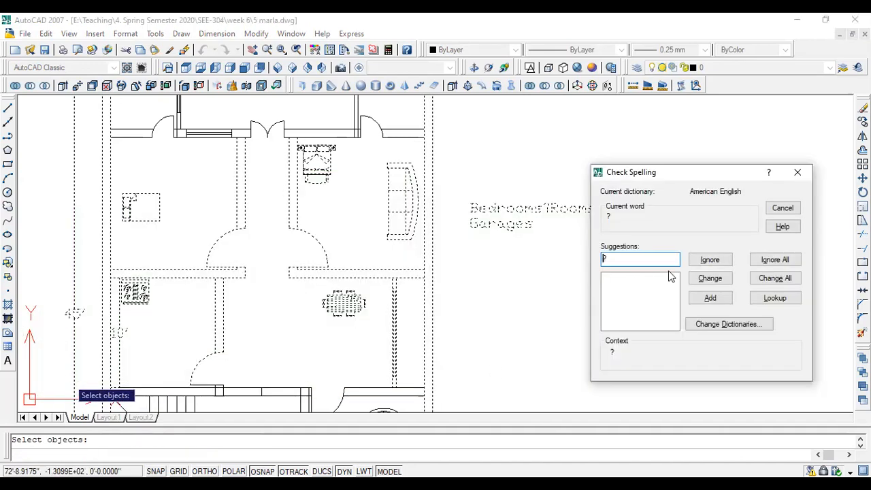
click(797, 172)
key(Escape)
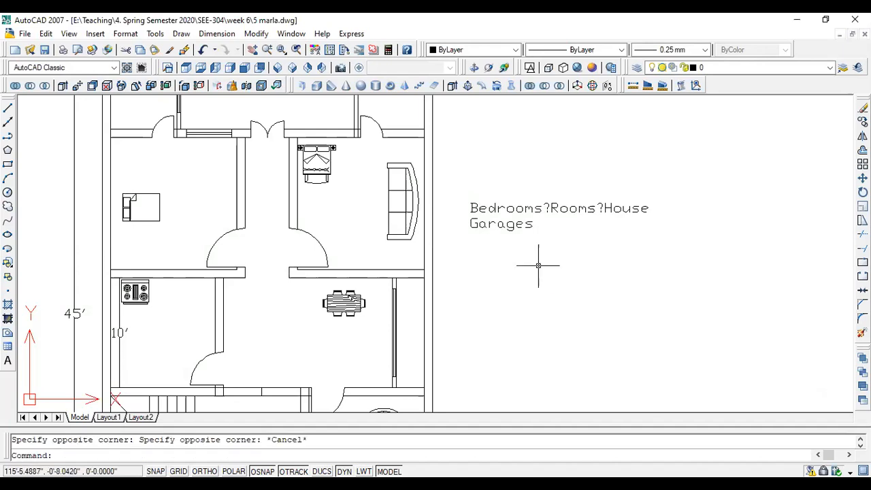
key(ctrl+z)
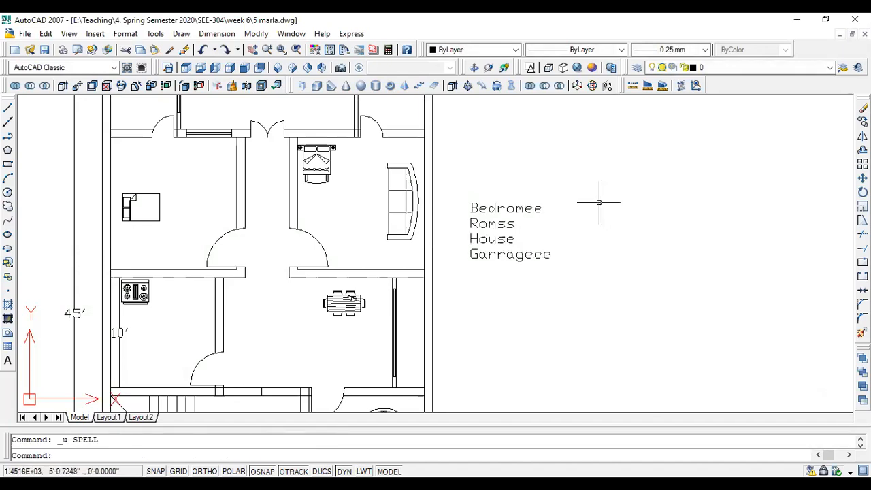
Run the spelling check on the room list beside the plan and replace "Bedromee" with "Bedrooms?"
key(Return)
click(621, 169)
click(302, 332)
key(Return)
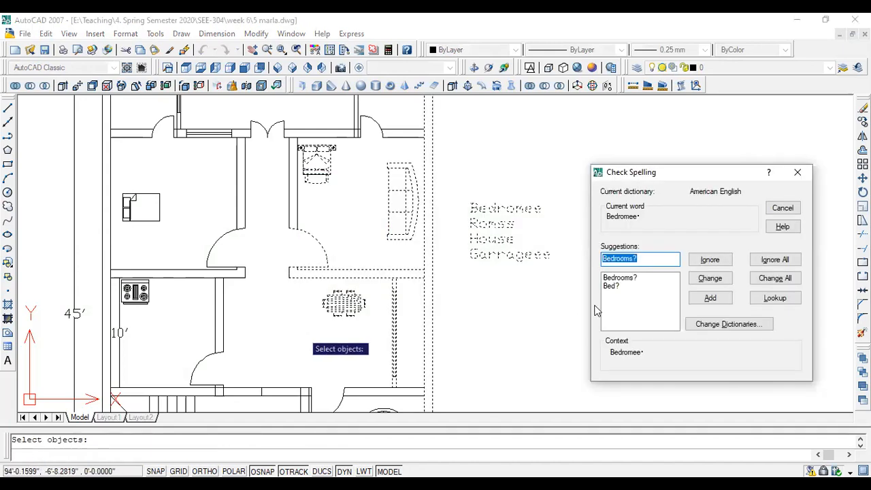
click(627, 283)
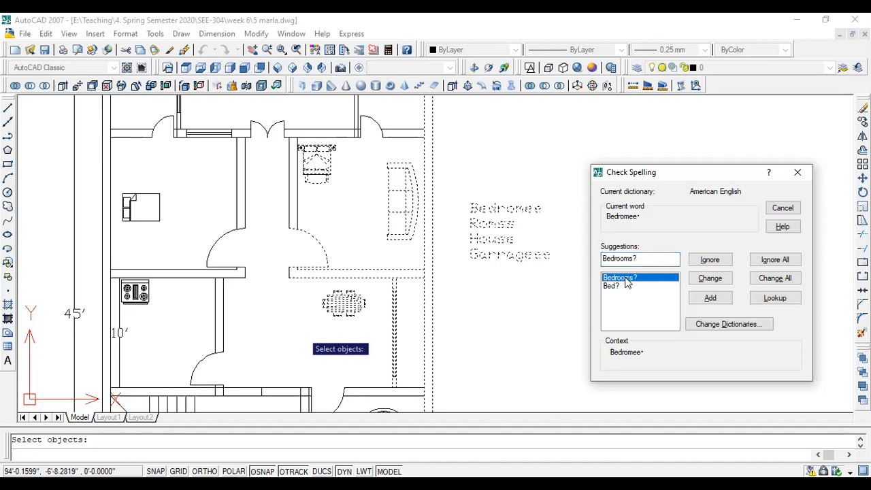
click(714, 284)
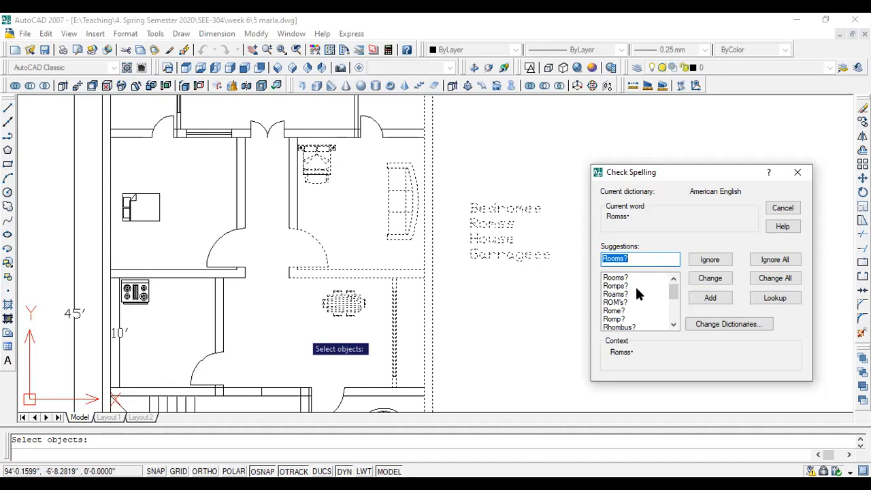
Replace "Romss" with "Rooms?" and "Garrageee" with "Garages", and finish the spelling check
scroll(629, 300, down, 3)
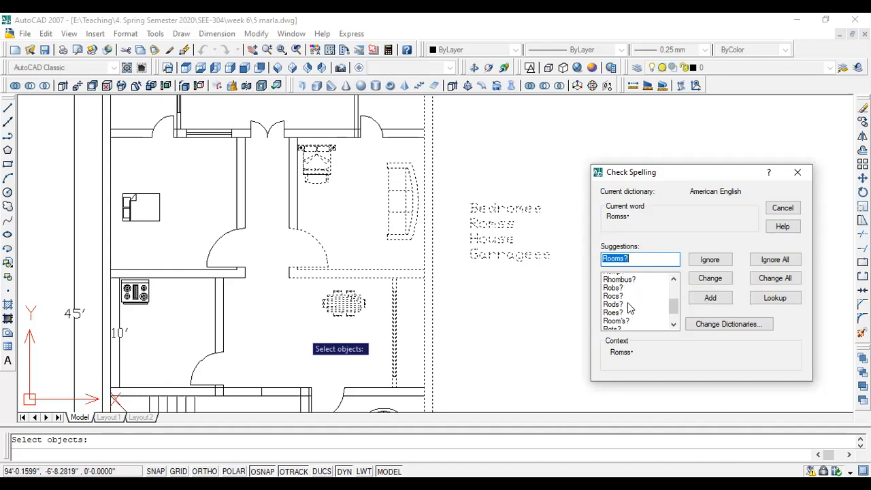
scroll(635, 323, up, 3)
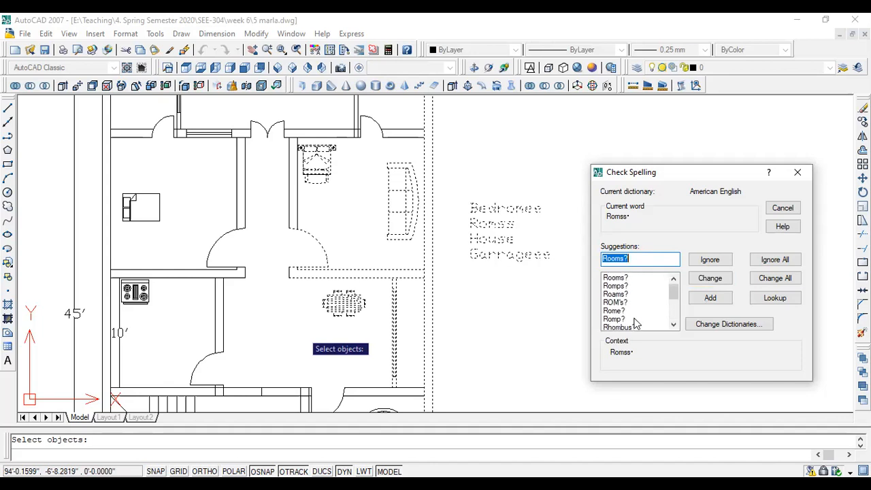
click(619, 278)
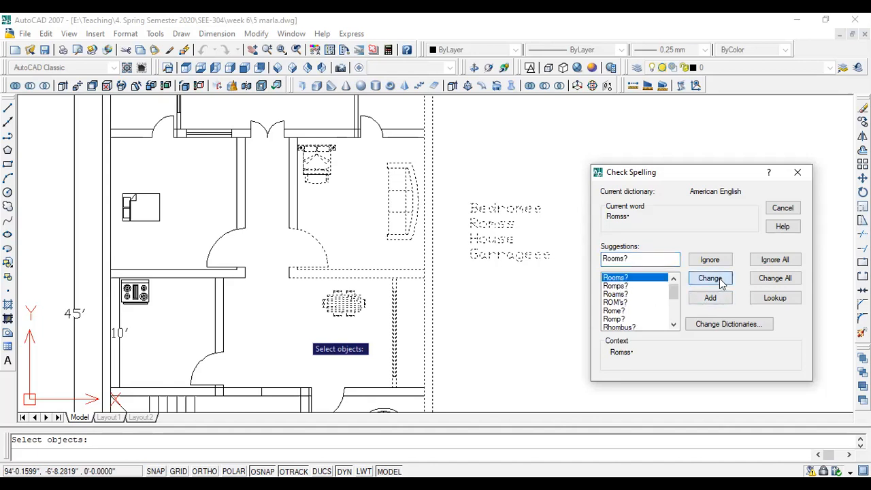
click(722, 283)
click(627, 286)
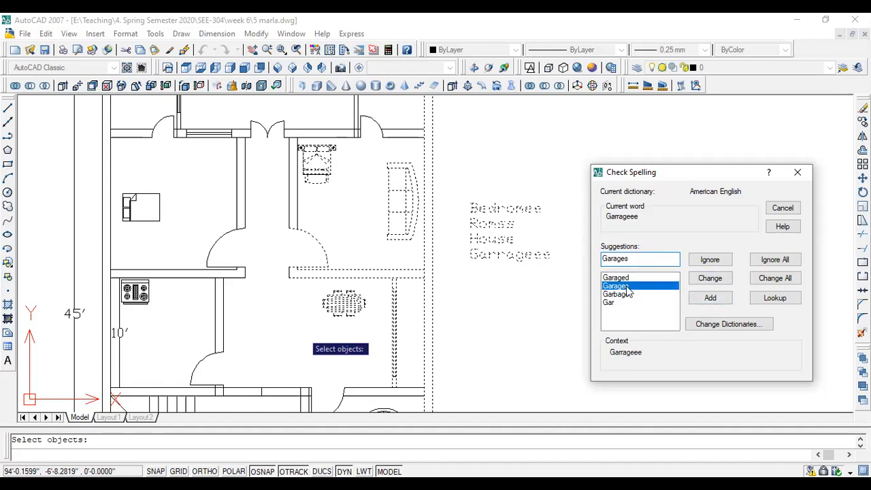
click(710, 284)
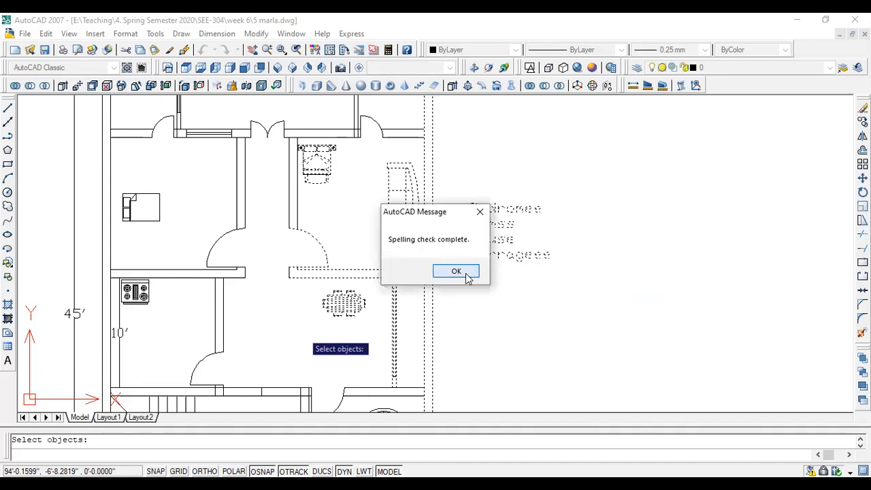
click(449, 271)
Edit the room list, replacing the stray question marks with line breaks so Bedrooms, Rooms, House and Garages stand on separate lines
click(547, 208)
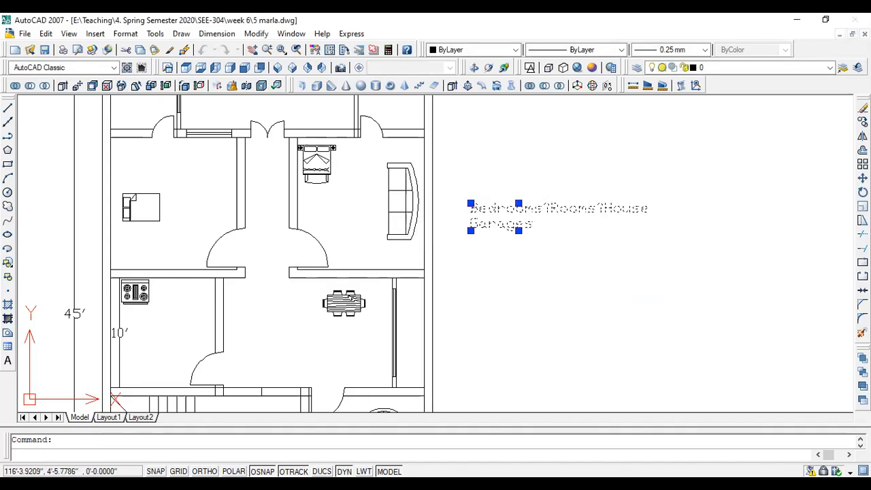
double_click(549, 208)
key(BackSpace)
key(Return)
key(BackSpace)
key(Return)
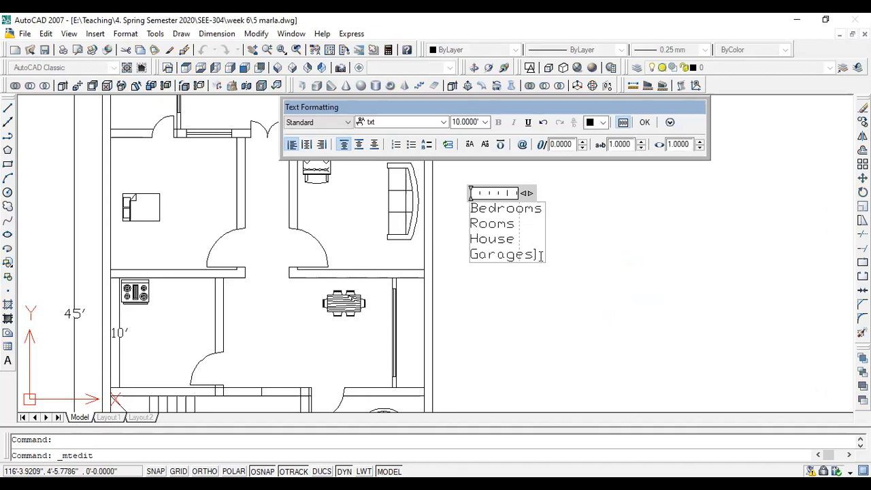
click(588, 257)
double_click(498, 221)
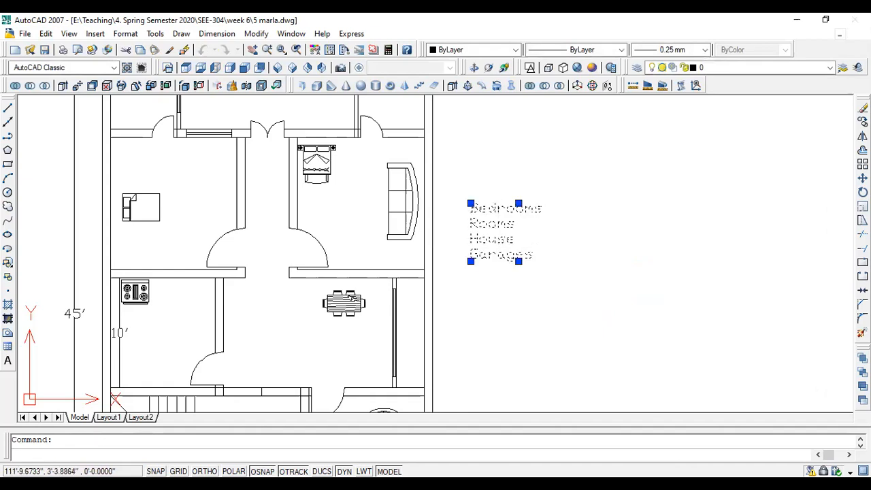
click(567, 230)
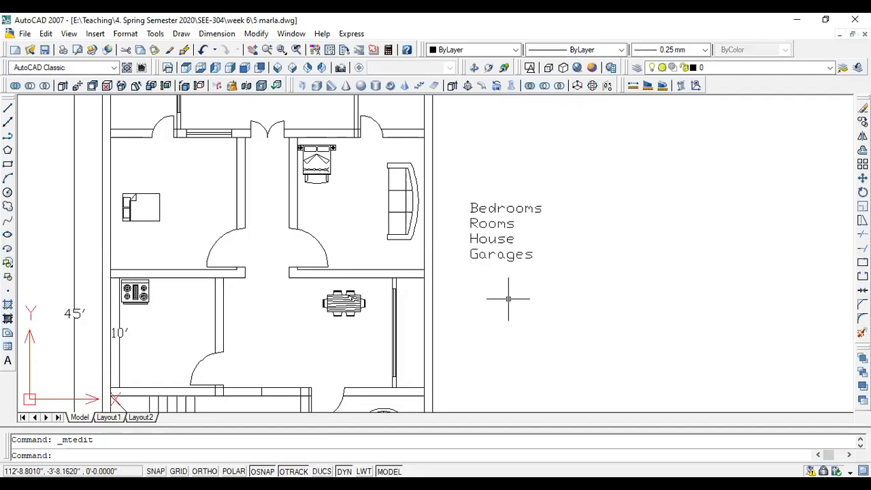
Start a new table and review the data cell settings of the Standard table style without changing them
text(tb)
key(Return)
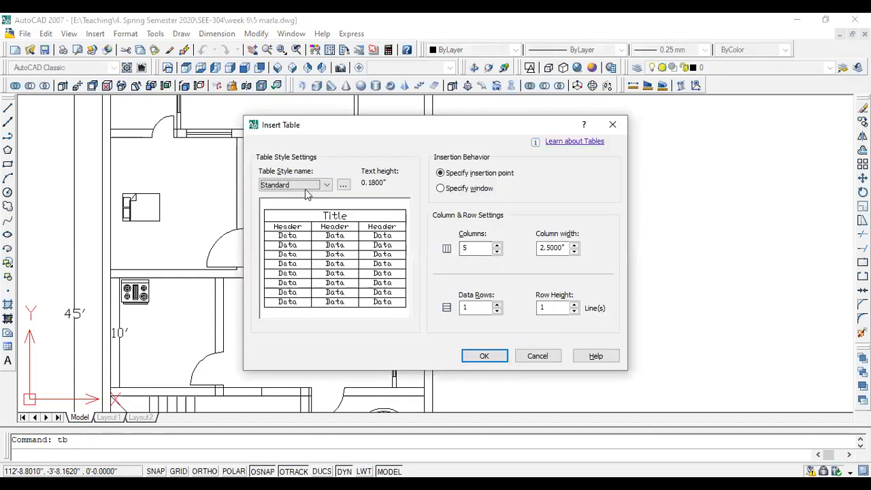
click(327, 182)
click(327, 184)
click(346, 184)
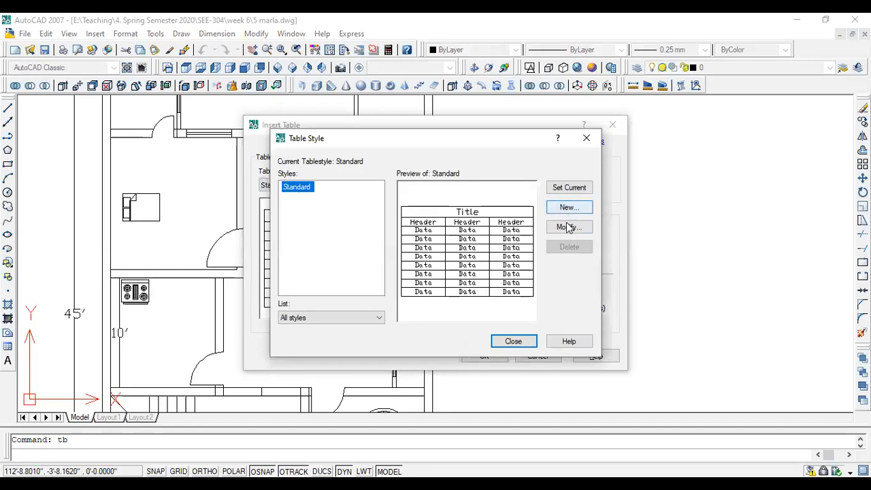
click(570, 228)
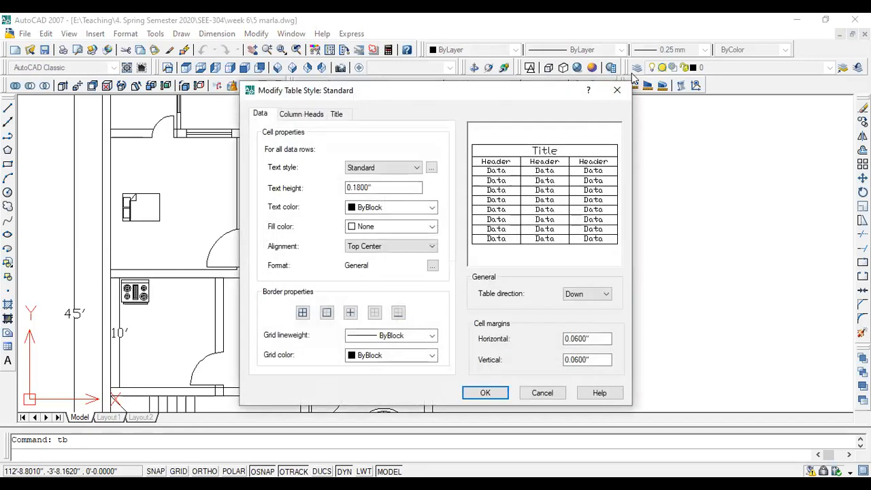
click(622, 86)
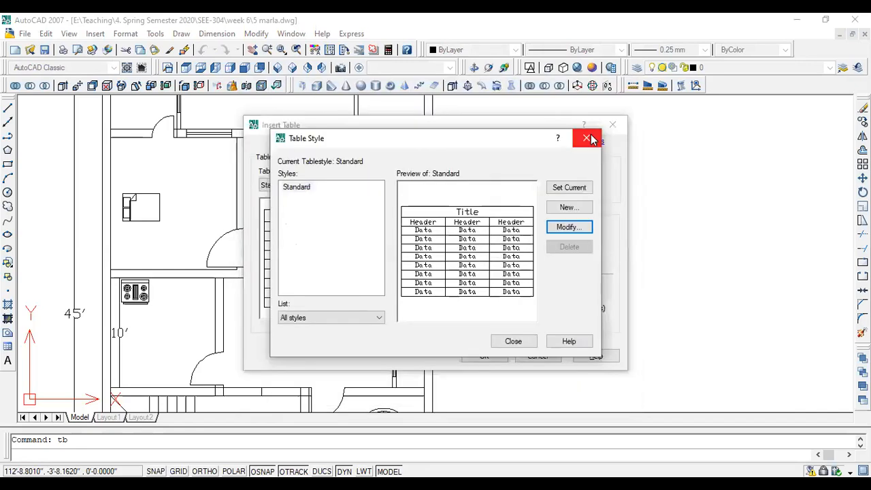
click(595, 136)
Insert a table with 5 columns and 4 data rows in the empty area above and beside the room list
click(498, 246)
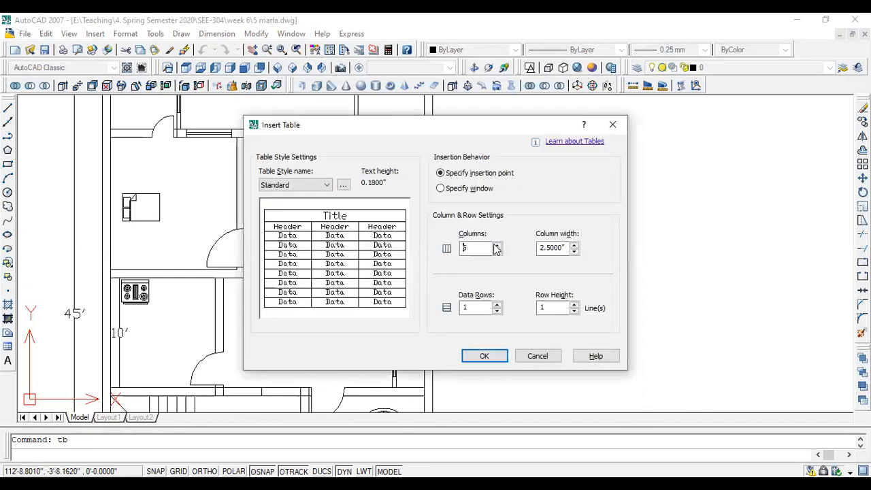
click(498, 305)
click(486, 356)
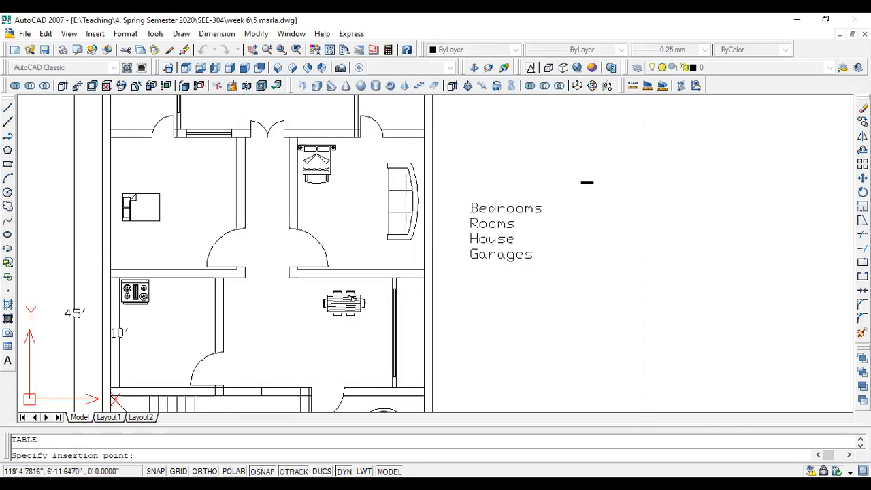
click(602, 208)
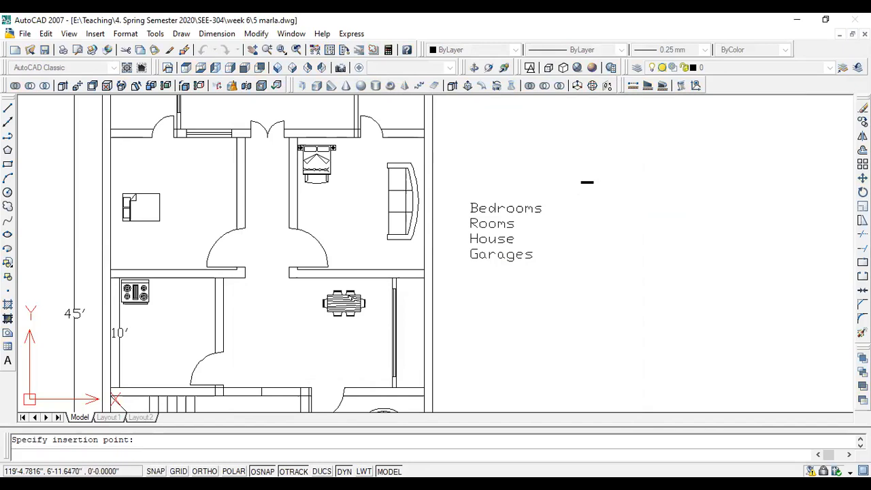
Enter the title "c kc" and the first-column texts dkklsd, dskjnc, kdc, kdjc and dsjk in the table
click(599, 194)
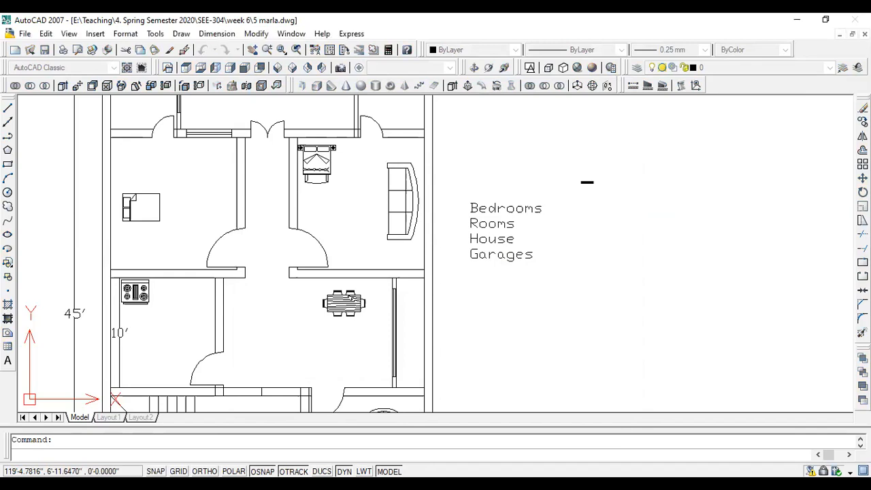
key(Return)
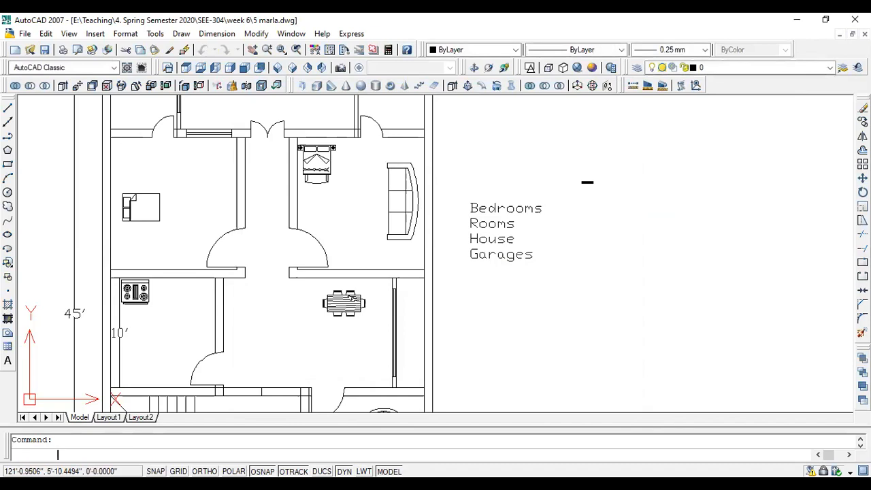
click(616, 127)
scroll(593, 173, up, 5)
scroll(605, 180, up, 8)
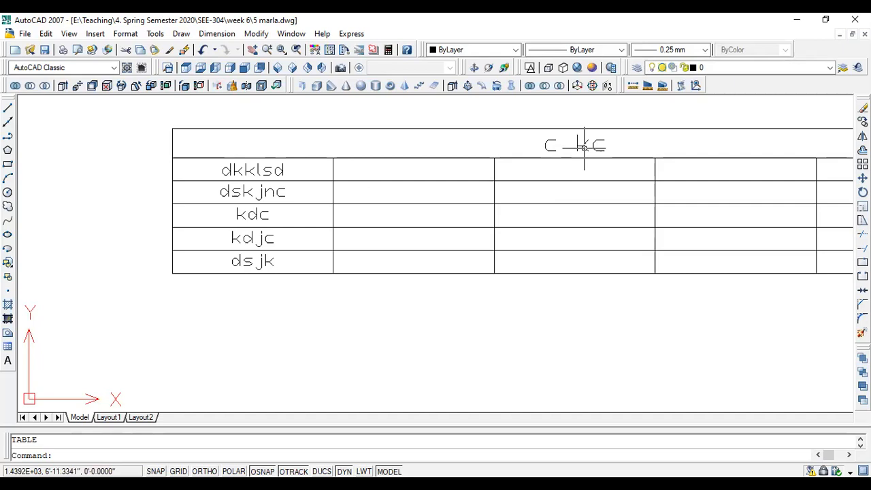
scroll(588, 147, down, 2)
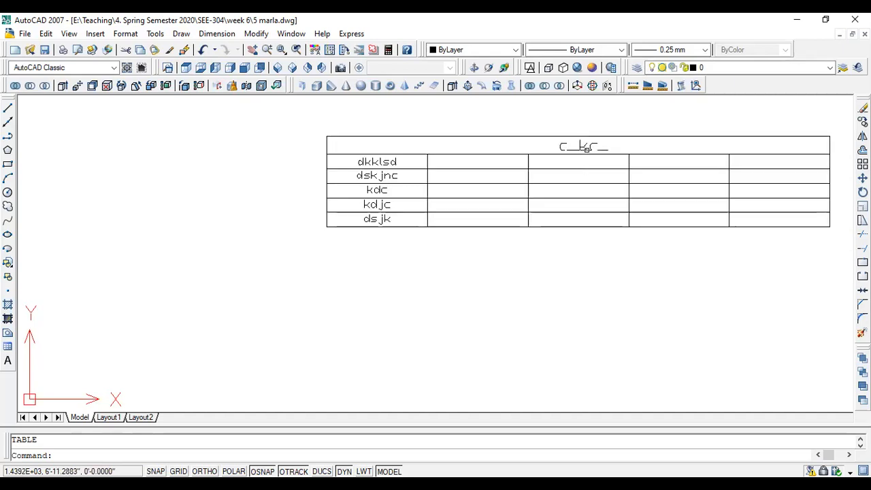
scroll(582, 148, down, 3)
click(748, 130)
click(335, 252)
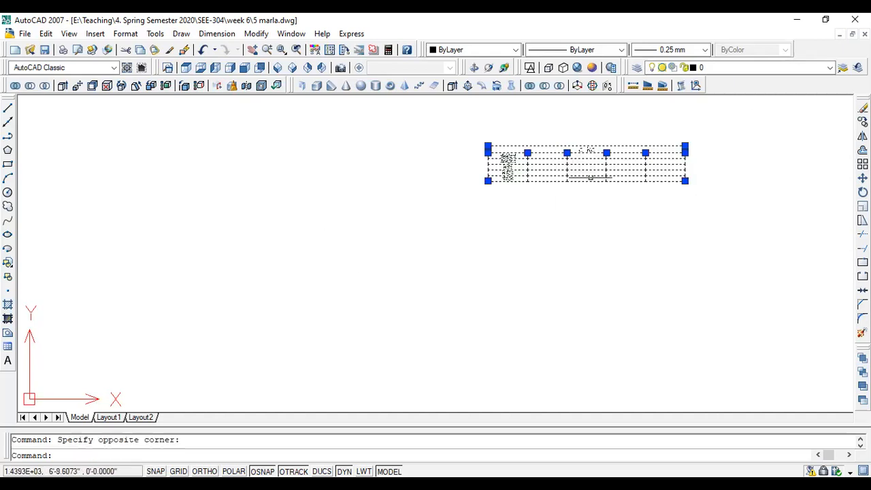
click(687, 150)
key(Escape)
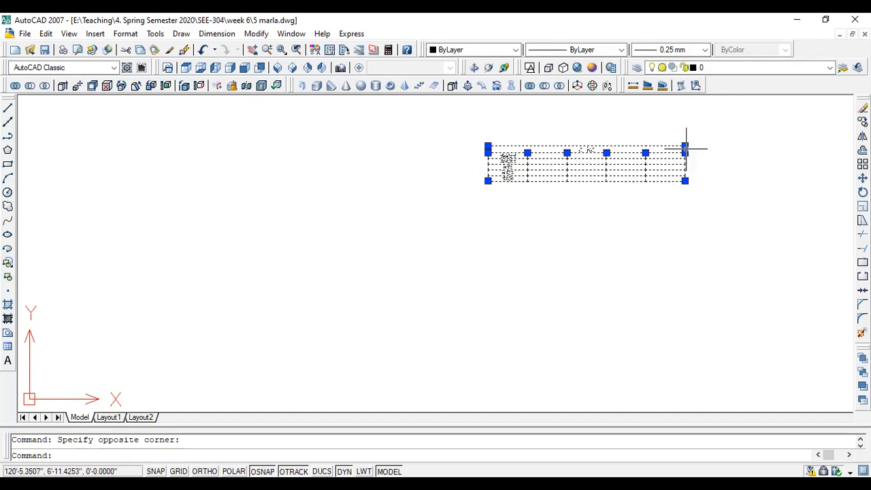
key(Escape)
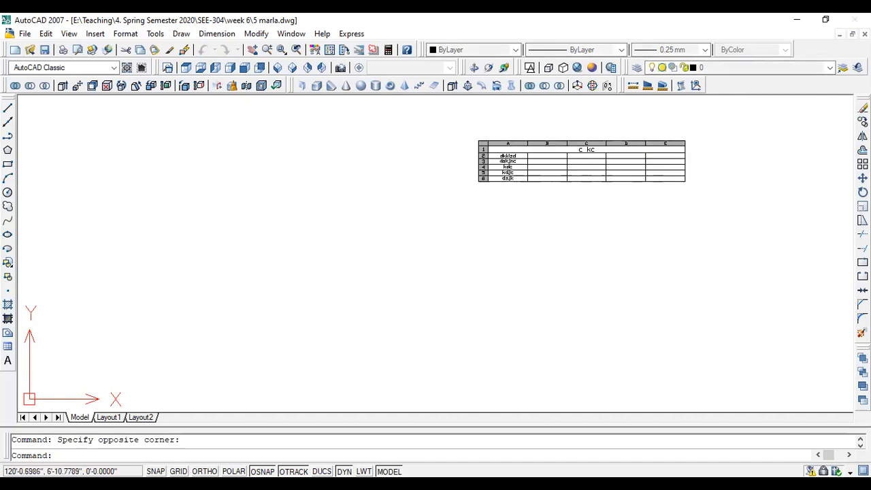
key(Escape)
double_click(615, 173)
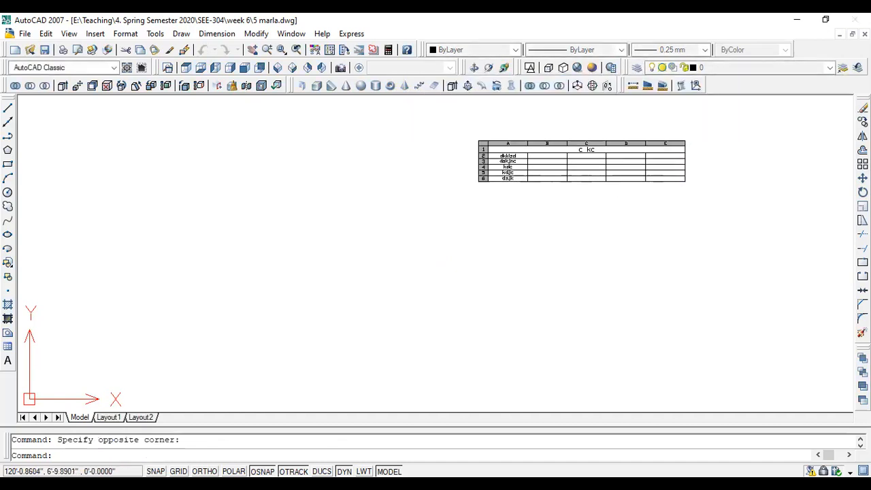
click(572, 170)
double_click(577, 161)
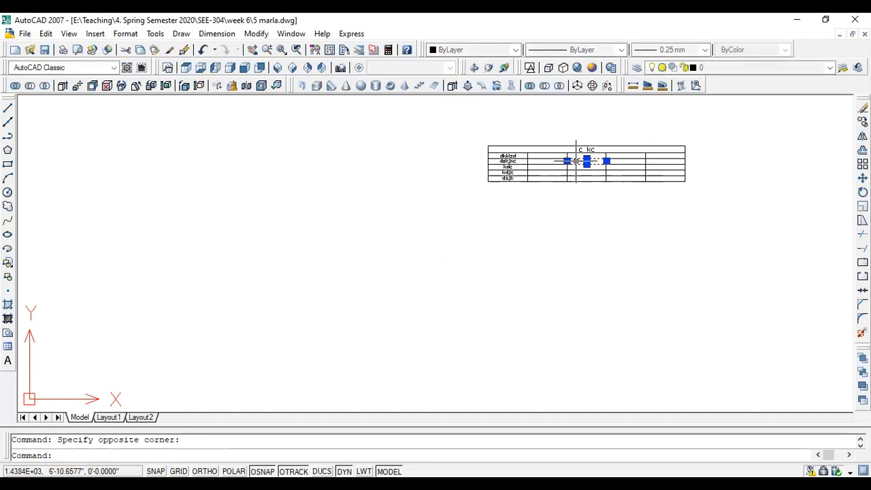
click(499, 150)
click(499, 149)
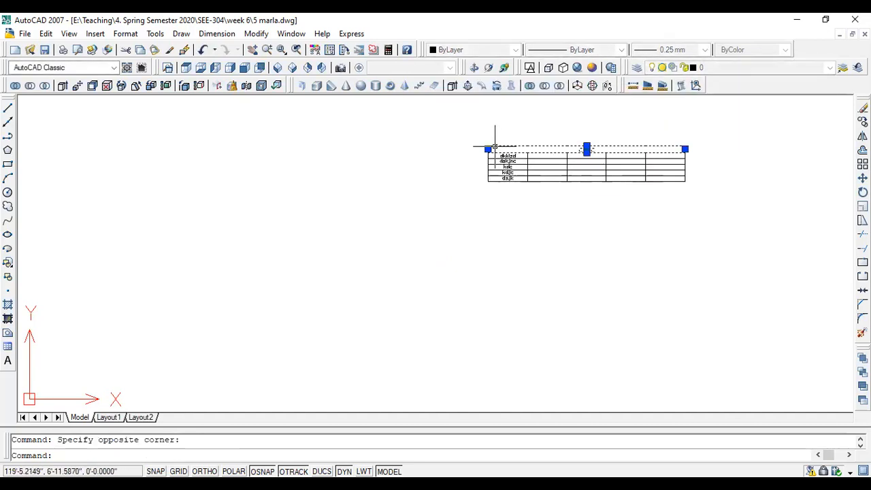
Select the whole table and scale it up by a factor of about 7.75 from its upper-right corner
click(539, 162)
click(719, 206)
click(356, 134)
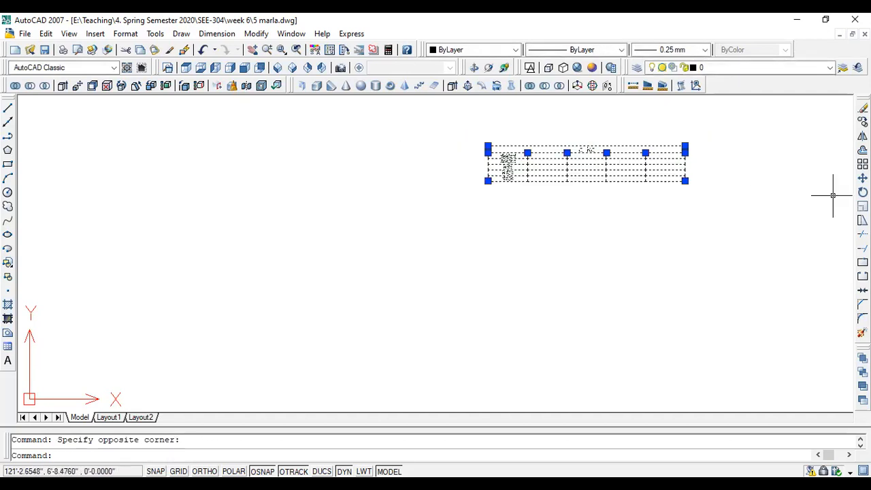
scroll(838, 227, down, 3)
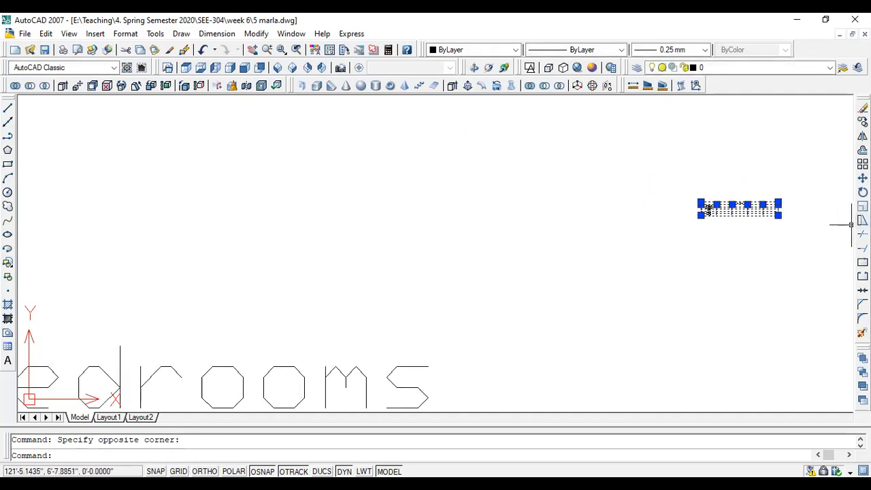
click(862, 206)
click(778, 201)
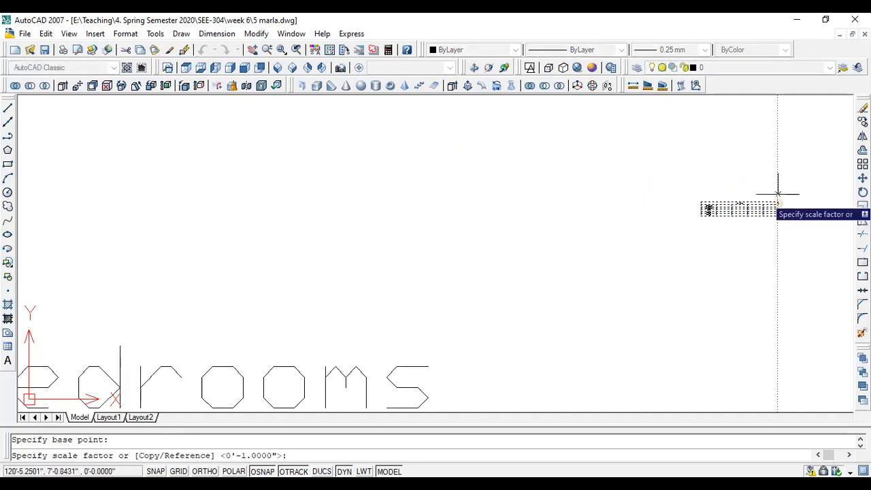
key(Return)
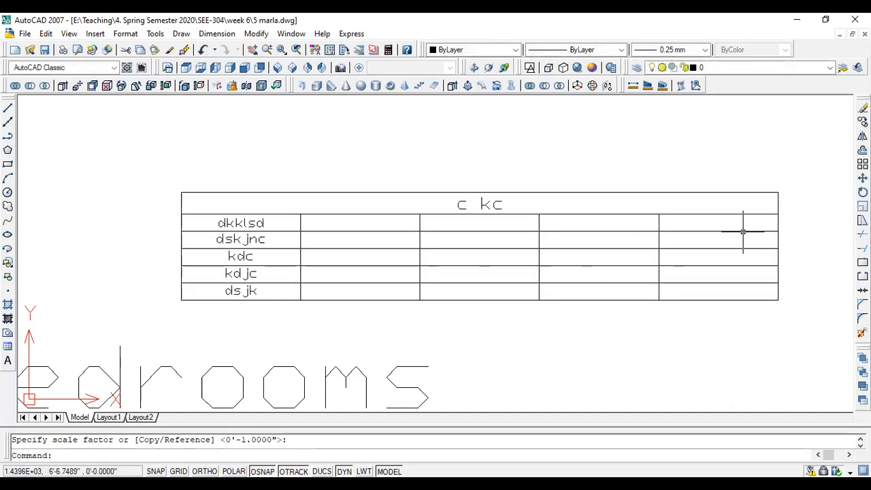
Scale the enlarged table again by a factor of 1.2 from its upper-right corner
scroll(742, 231, down, 8)
click(785, 206)
click(674, 259)
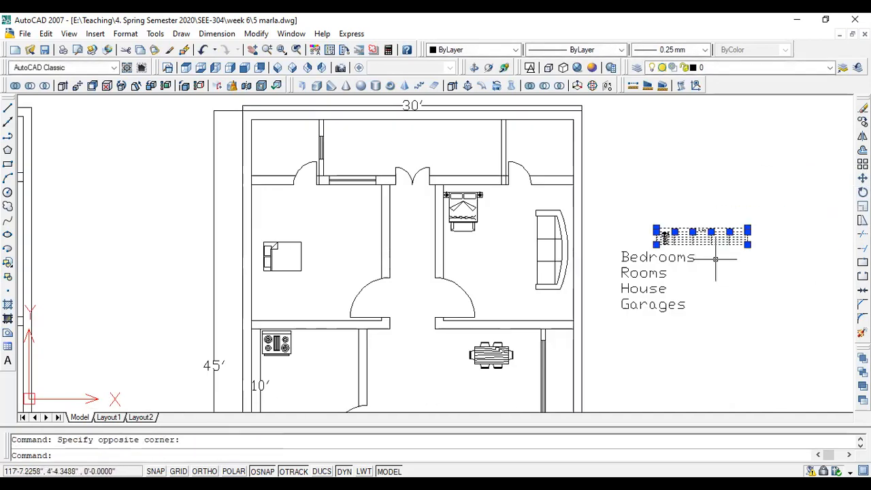
click(861, 206)
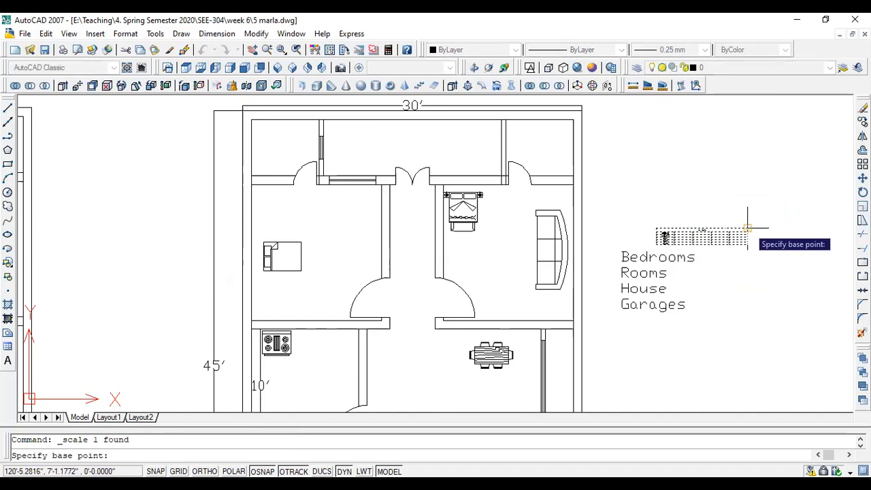
click(747, 229)
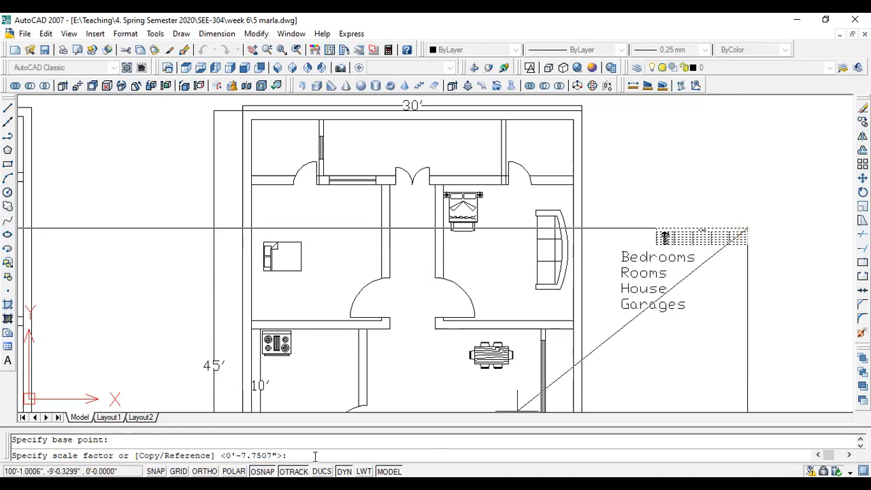
text(.2)
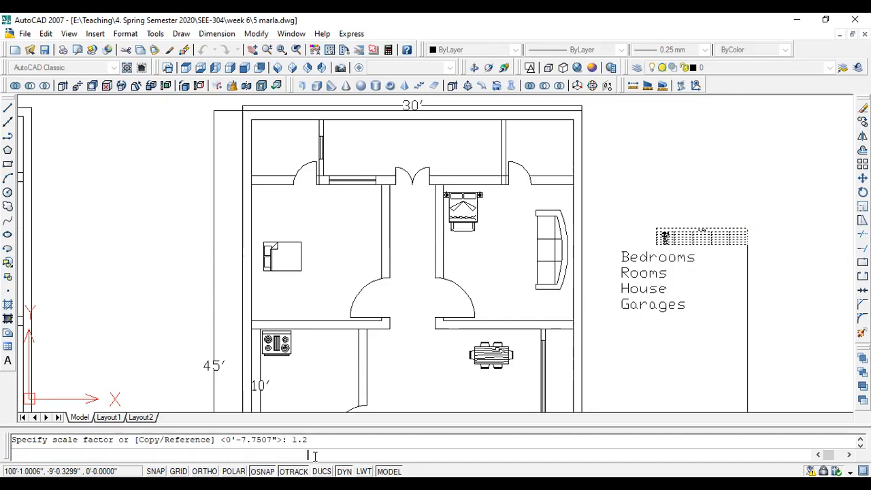
key(Return)
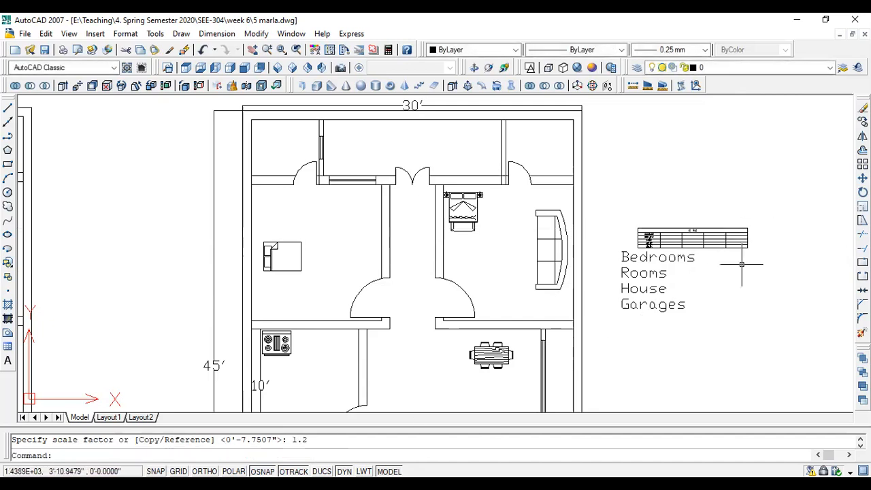
Move the table straight up to leave a clear gap above the Bedrooms, Rooms, House and Garages list
scroll(741, 263, up, 2)
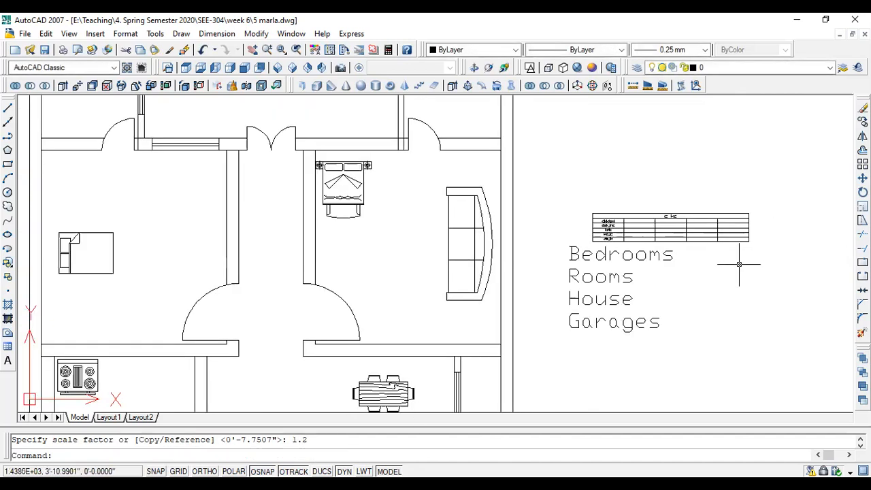
double_click(695, 213)
click(748, 216)
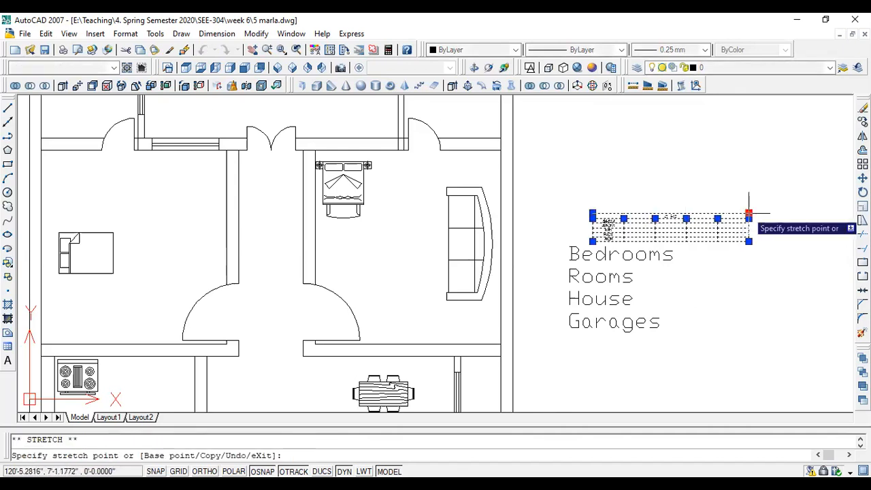
click(747, 172)
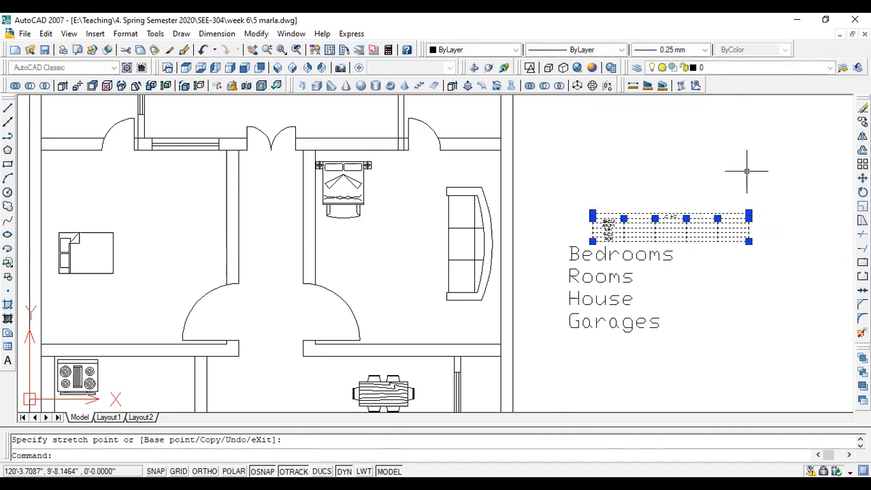
click(592, 217)
click(648, 213)
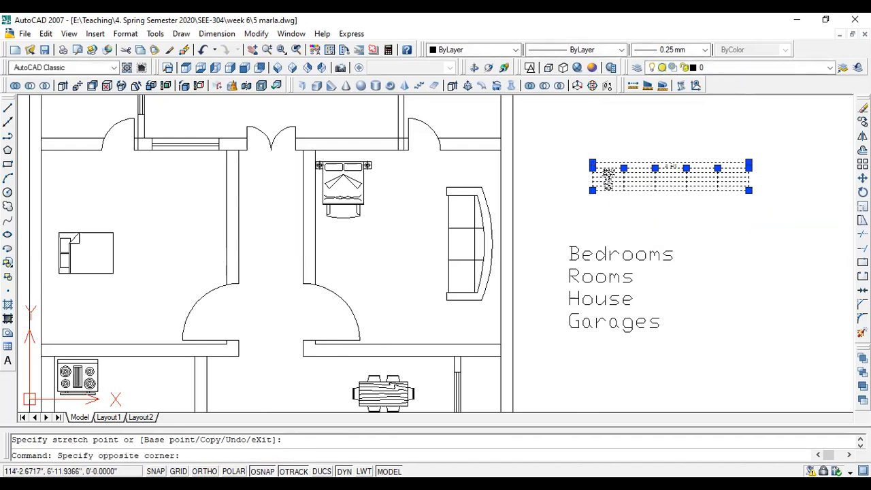
key(Escape)
key(Escape)
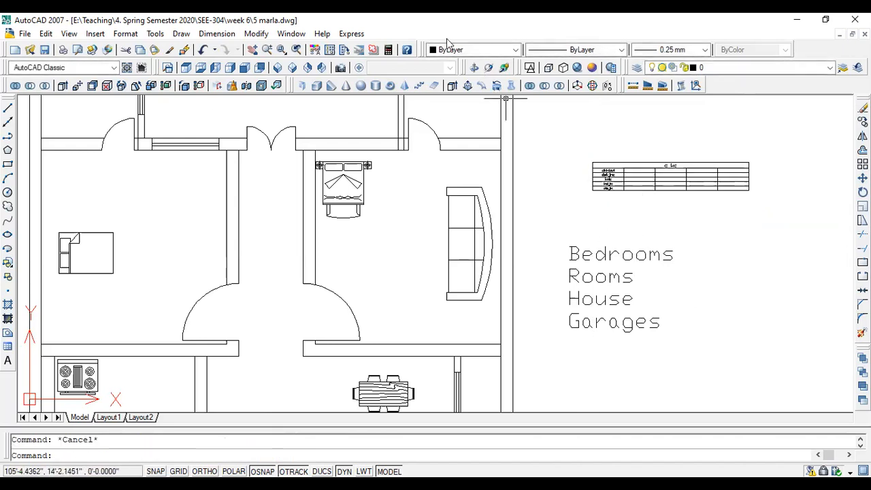
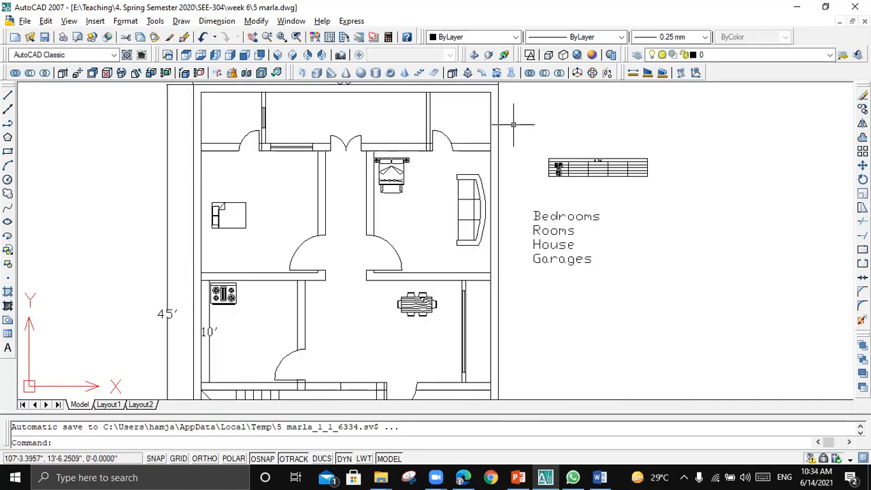
Measure the width of the small upper-right room along its top wall, from the outer wall's inner corner to the partition
click(632, 73)
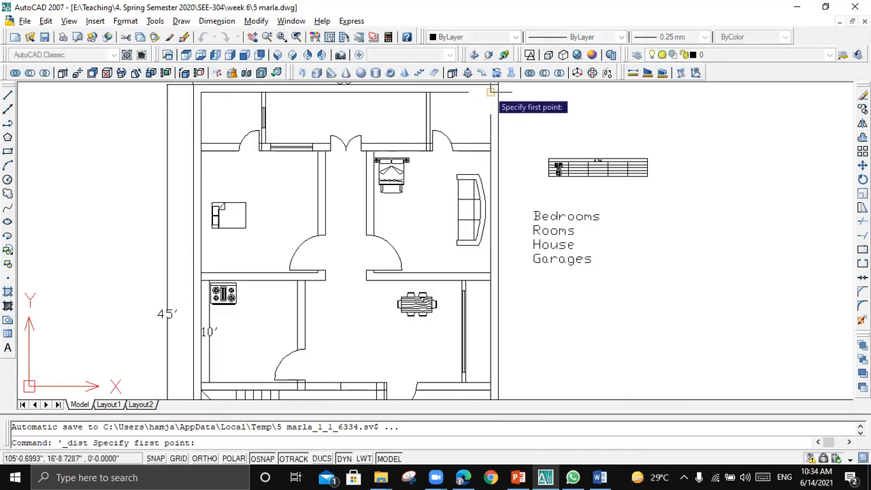
click(490, 90)
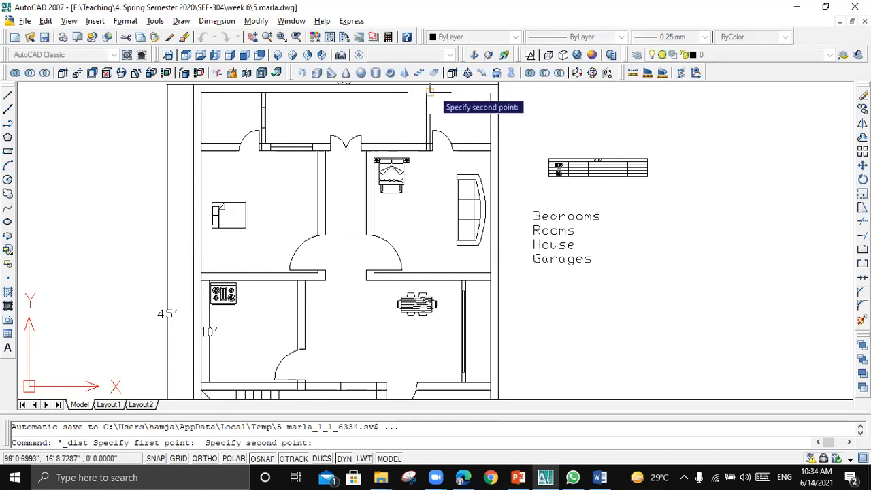
click(420, 91)
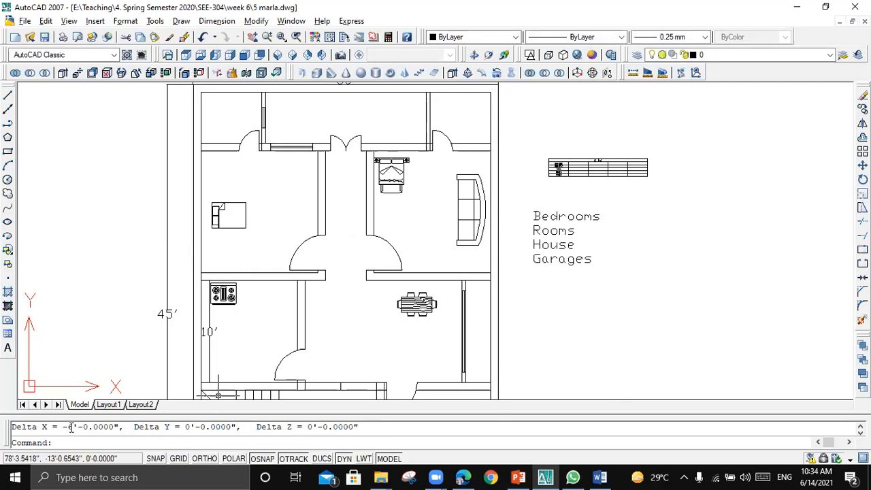
Measure the area and perimeter of the small upper-right room by picking its inner corners
click(647, 73)
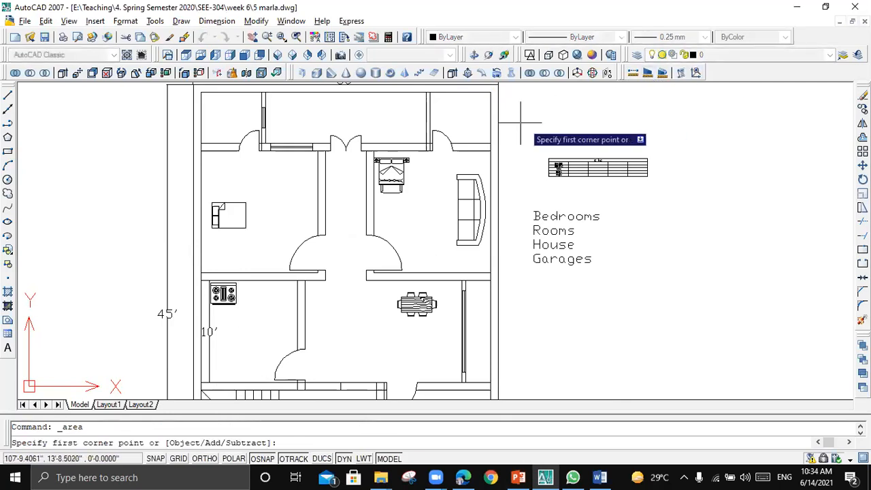
click(490, 91)
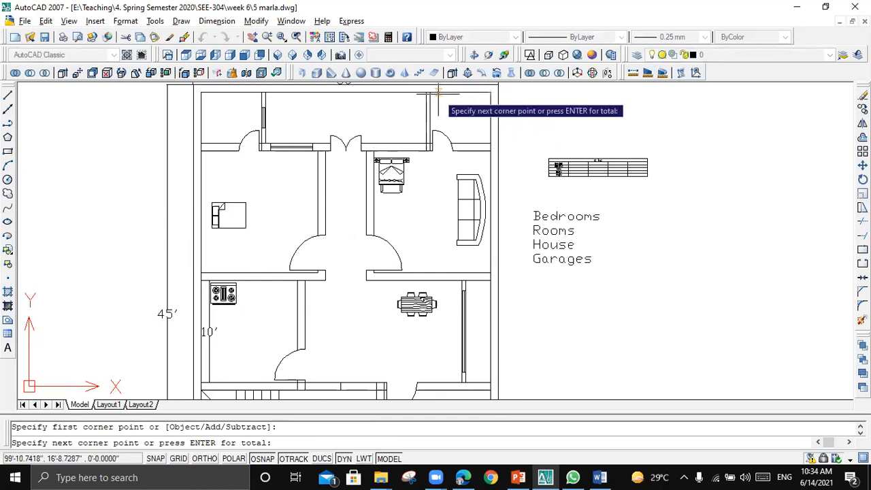
click(431, 92)
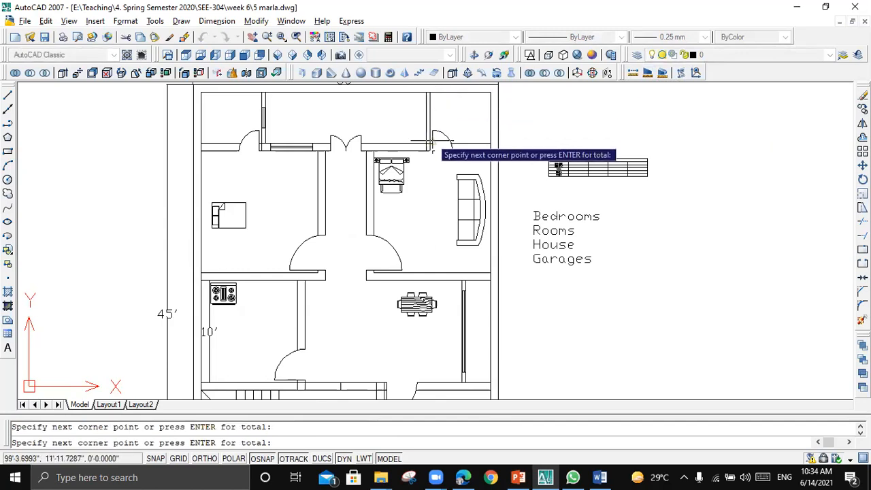
scroll(429, 142, up, 2)
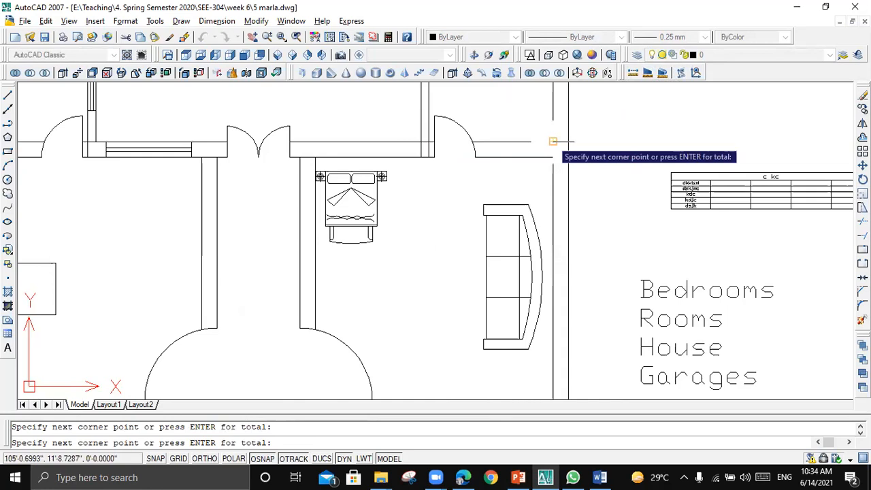
scroll(554, 140, down, 5)
scroll(556, 102, up, 2)
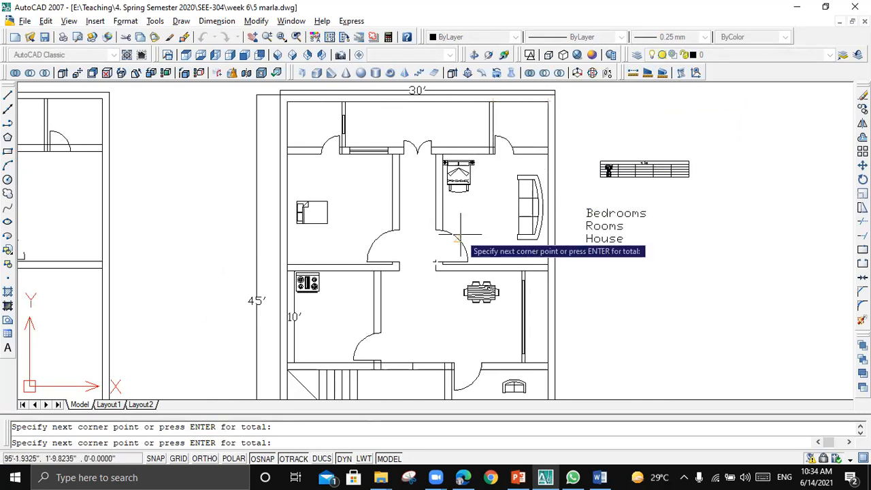
key(Return)
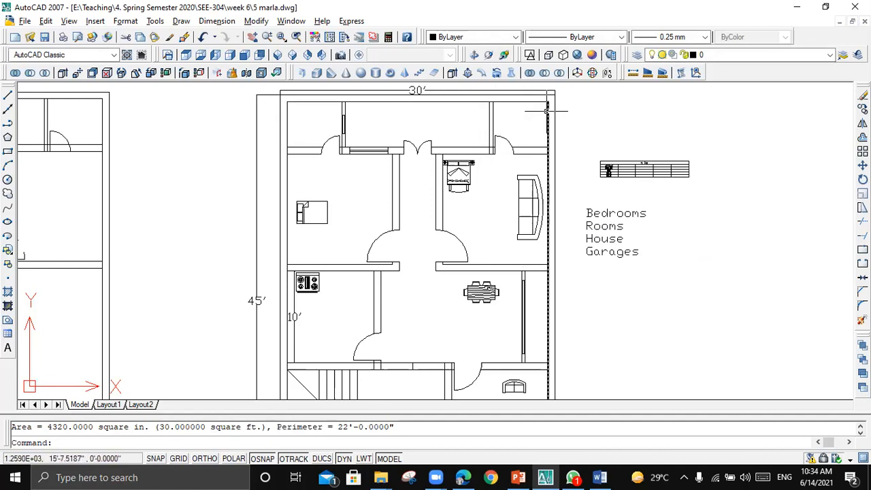
scroll(548, 95, up, 4)
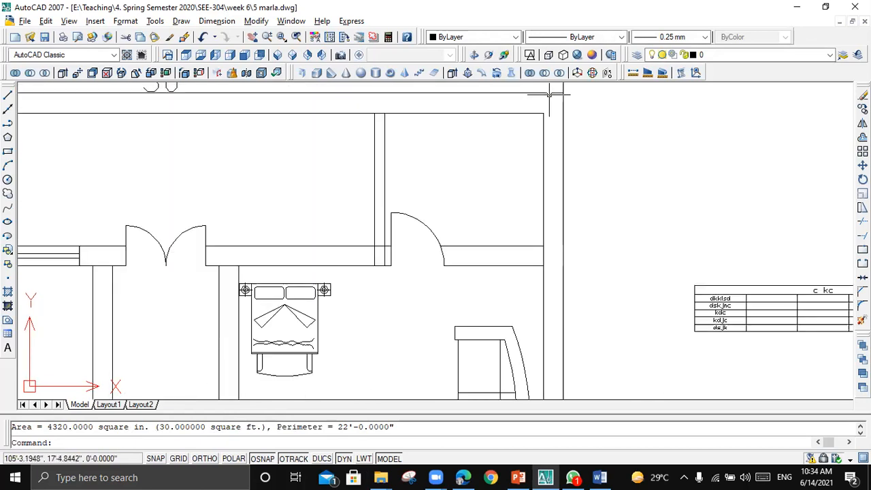
scroll(548, 96, down, 4)
scroll(544, 105, up, 2)
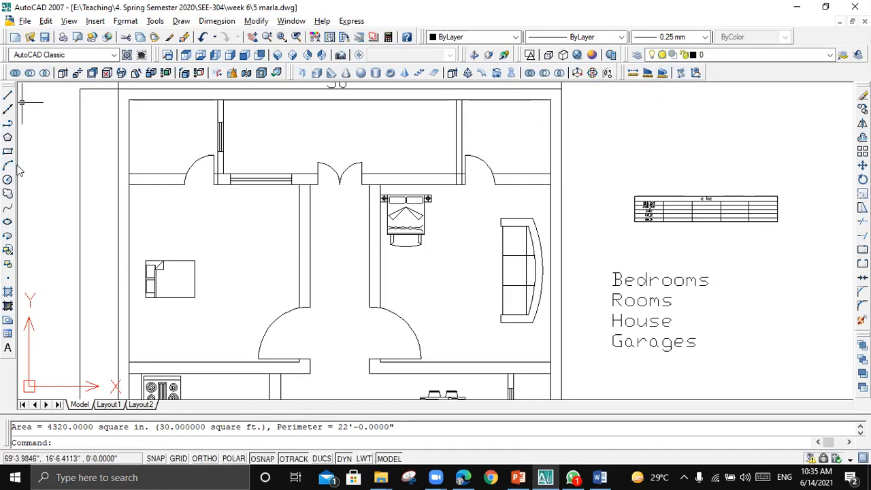
scroll(19, 170, down, 2)
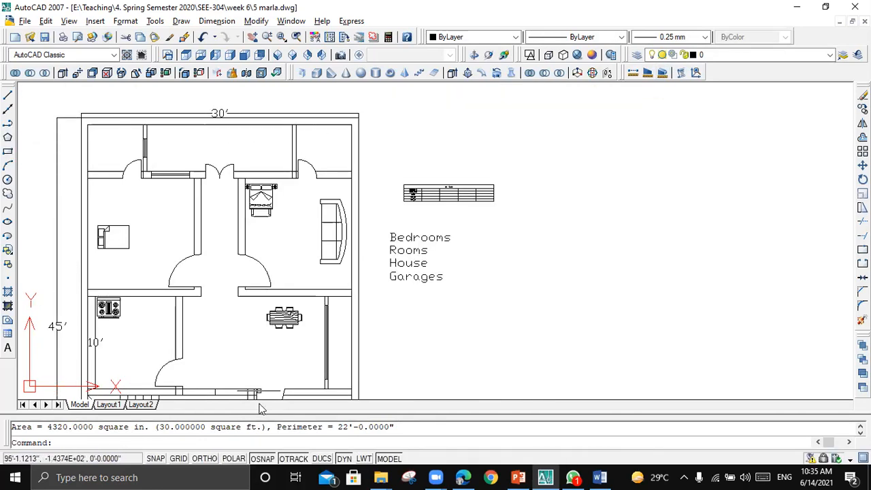
Switch to Drawing2 and show its rectangle in the southwest isometric view
key(ctrl+Tab)
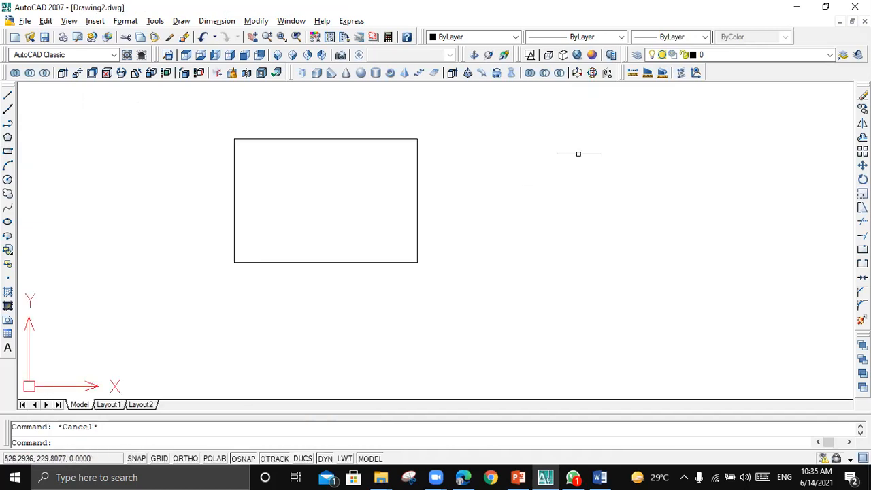
scroll(419, 186, down, 1)
click(276, 72)
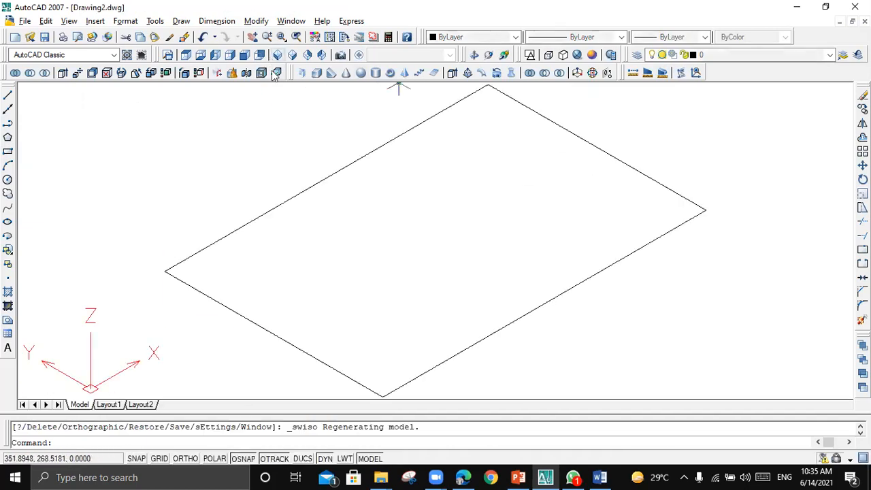
scroll(369, 190, down, 2)
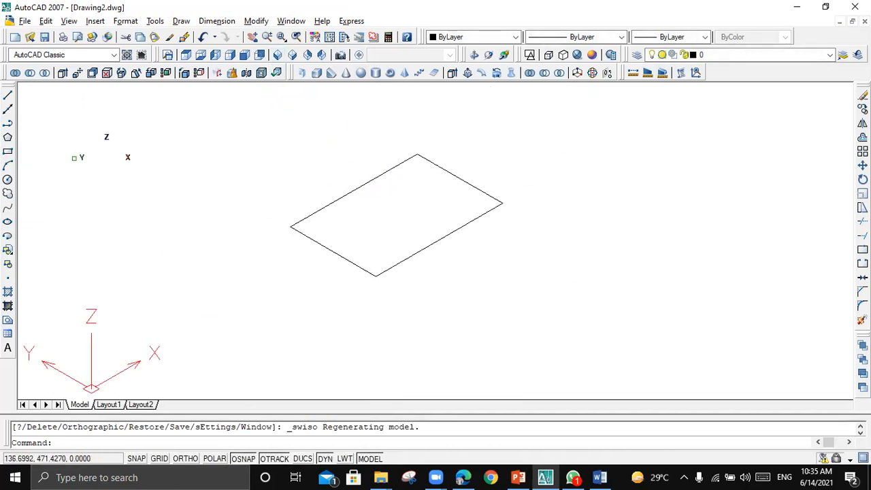
Extrude the rectangle upward into a solid box about 80 units high
click(452, 73)
click(446, 170)
key(Return)
click(432, 147)
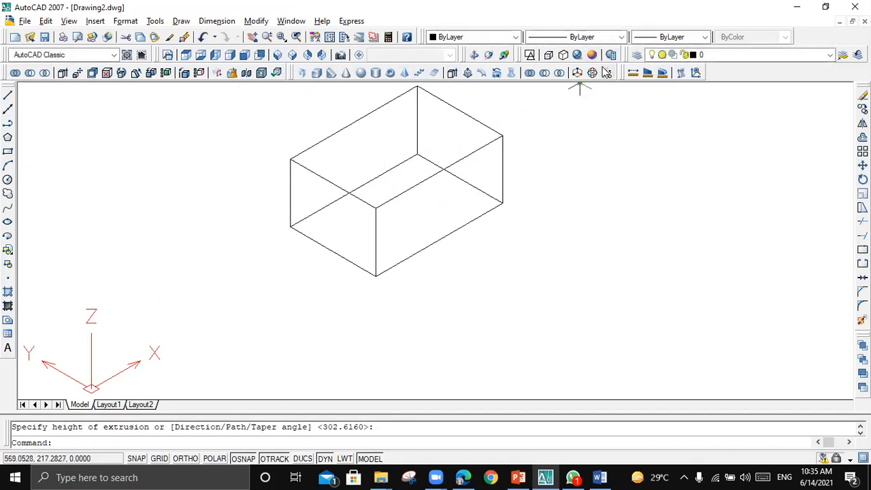
List the region/mass properties of the extruded box and look through the report
click(661, 73)
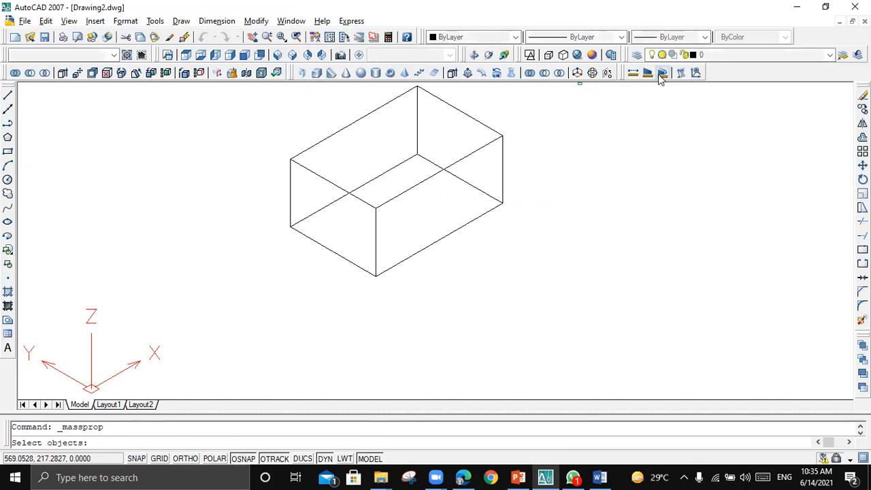
click(428, 177)
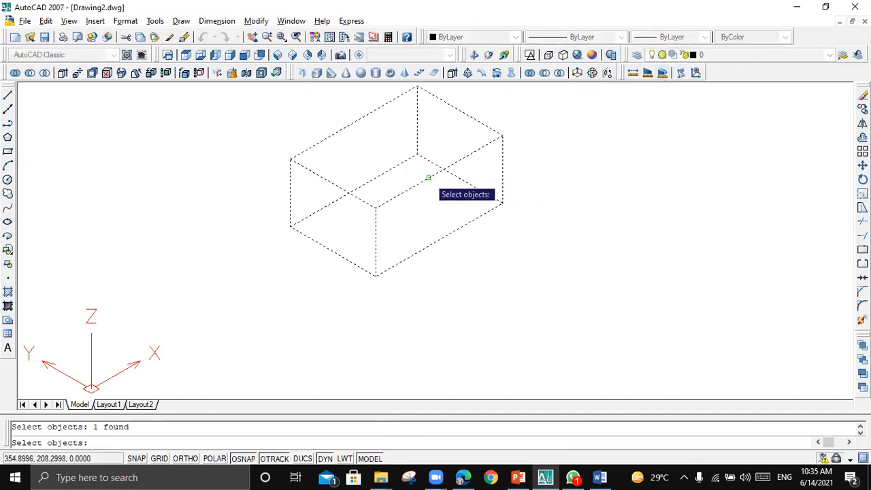
key(Return)
scroll(300, 187, up, 5)
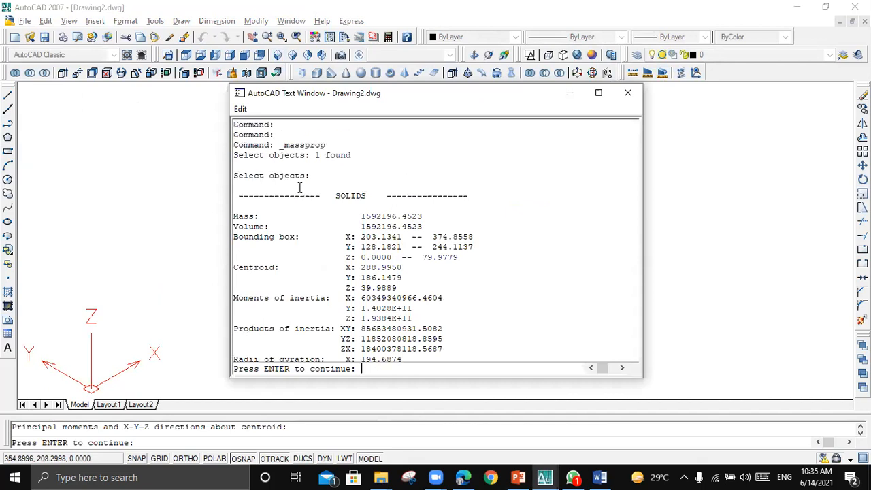
scroll(300, 187, up, 6)
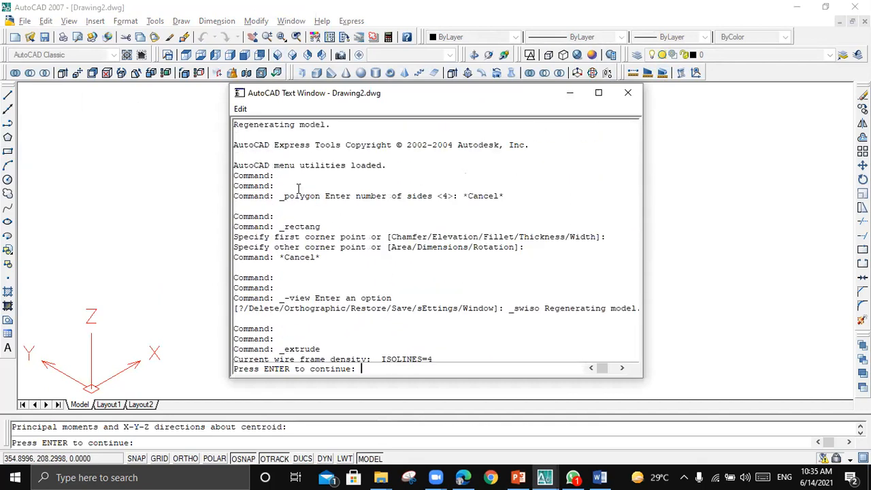
drag(288, 148, 403, 338)
click(402, 338)
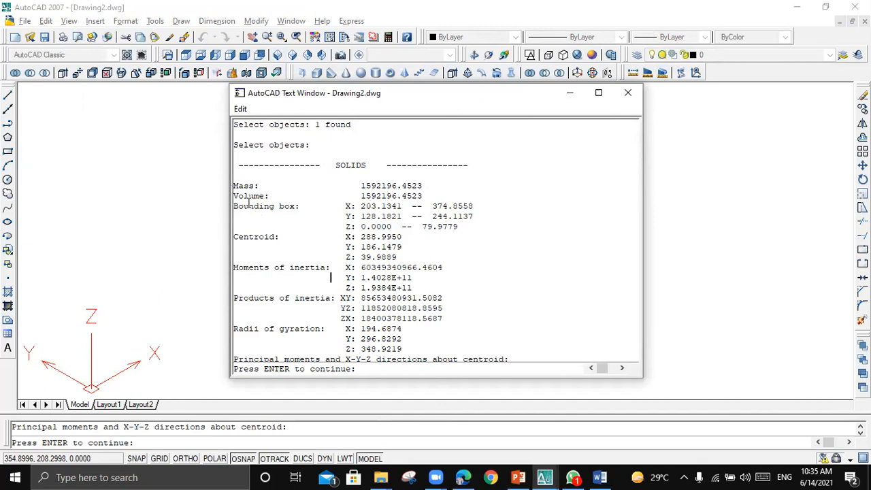
Examine the volume, bounding box, centroid and moments of inertia in the report, moving its window aside to compare them with the box
drag(237, 207, 327, 207)
click(315, 215)
drag(278, 239, 344, 238)
click(377, 234)
drag(253, 212, 323, 216)
click(406, 208)
mouse_move(504, 87)
mouse_down()
mouse_move(517, 138)
mouse_move(785, 176)
mouse_up()
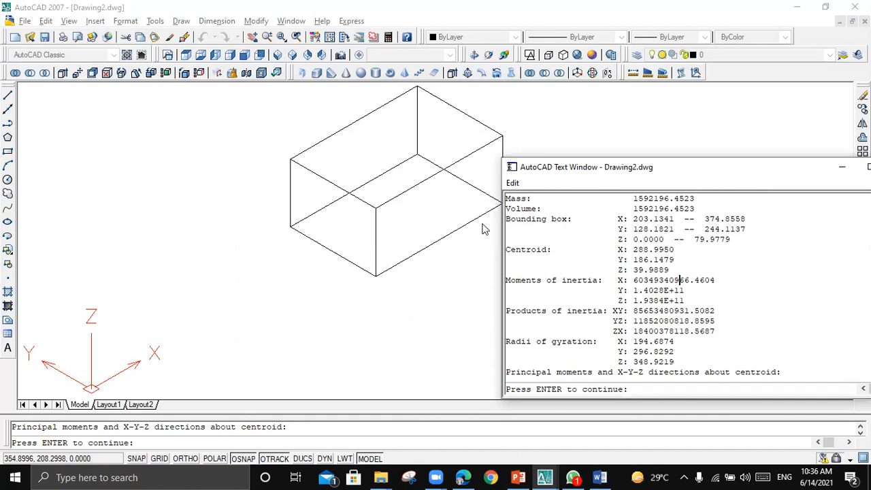
drag(549, 166, 599, 152)
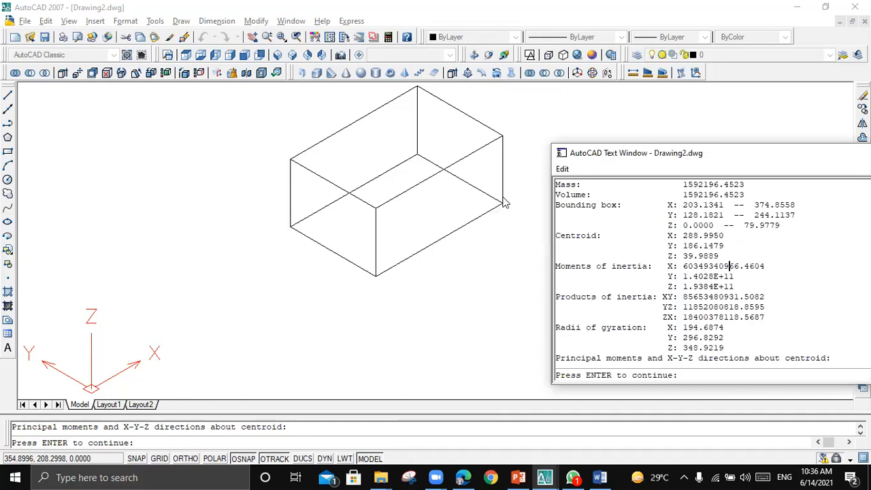
drag(793, 204, 684, 204)
click(709, 256)
drag(734, 151, 536, 121)
Review the command history from the rectangle to the extrusion and mass properties, and minimize the text window
scroll(471, 313, up, 5)
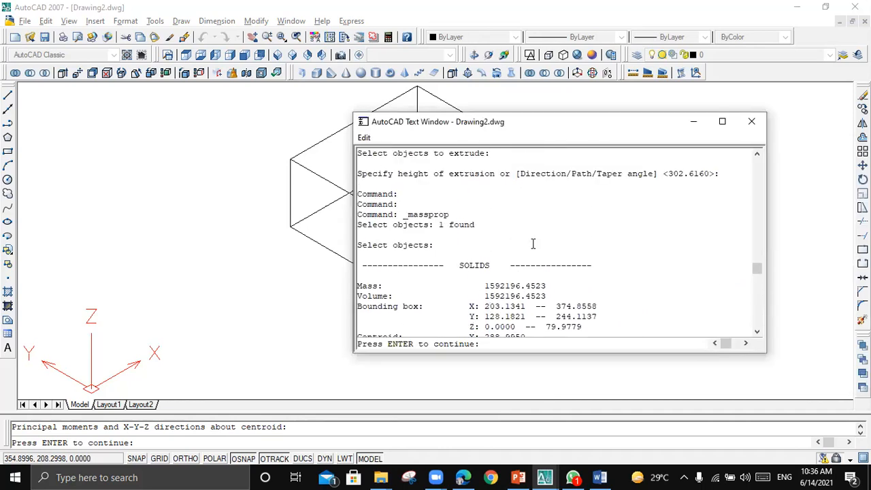
scroll(525, 212, up, 3)
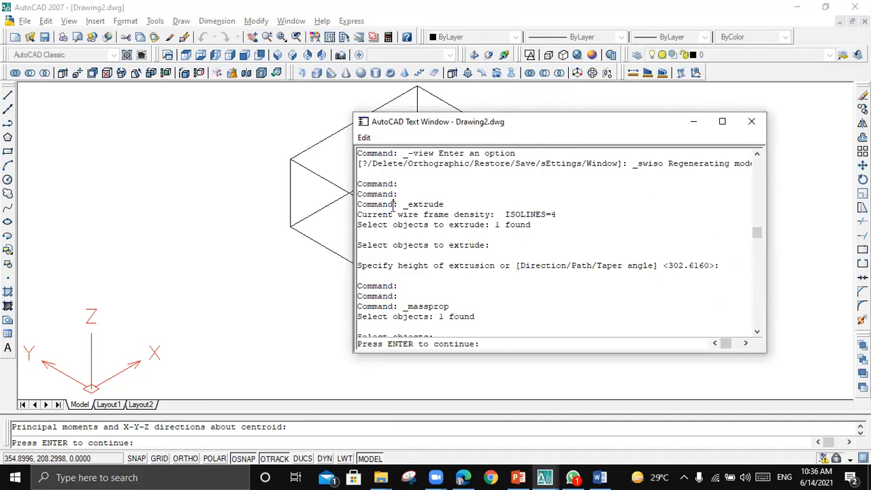
scroll(394, 204, up, 5)
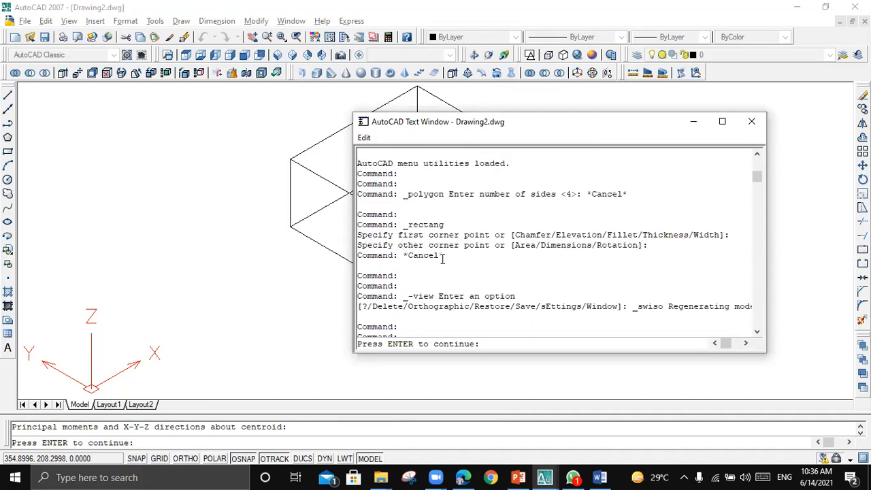
scroll(442, 259, up, 1)
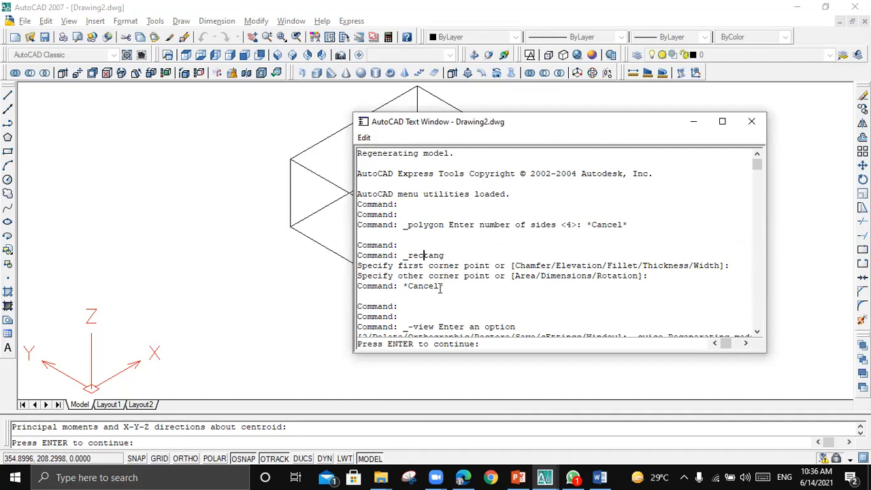
scroll(440, 299, down, 2)
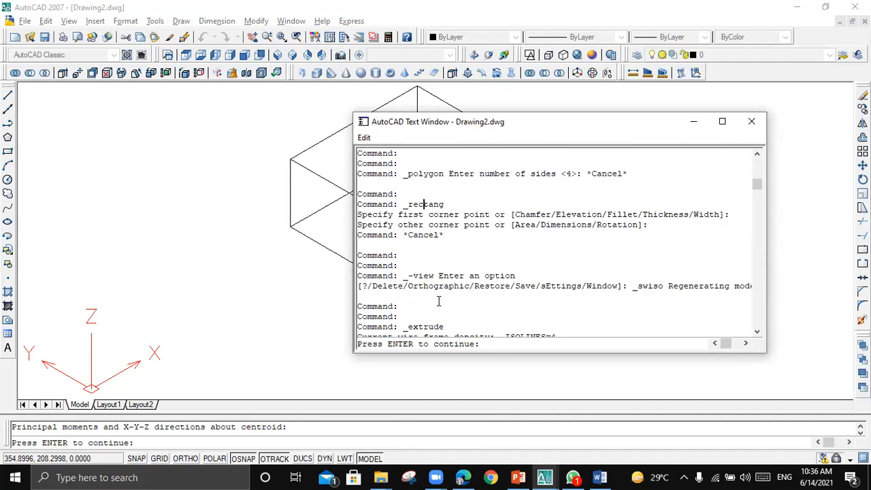
scroll(493, 293, down, 2)
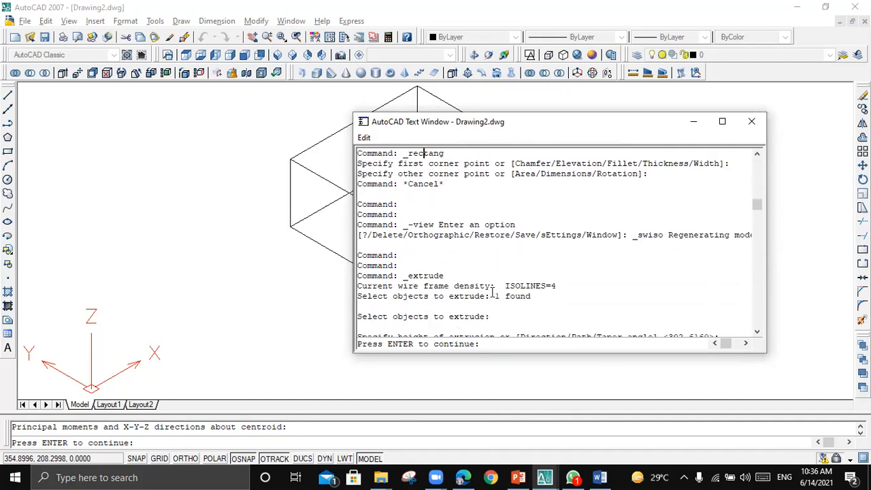
click(695, 121)
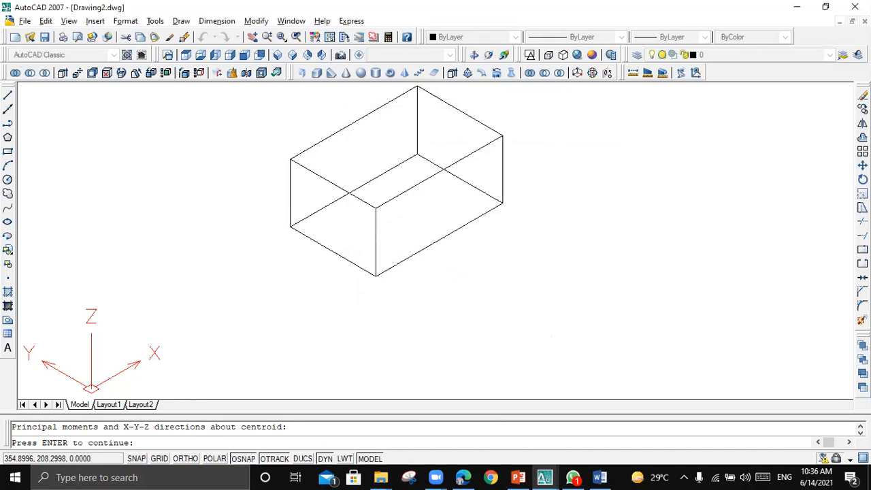